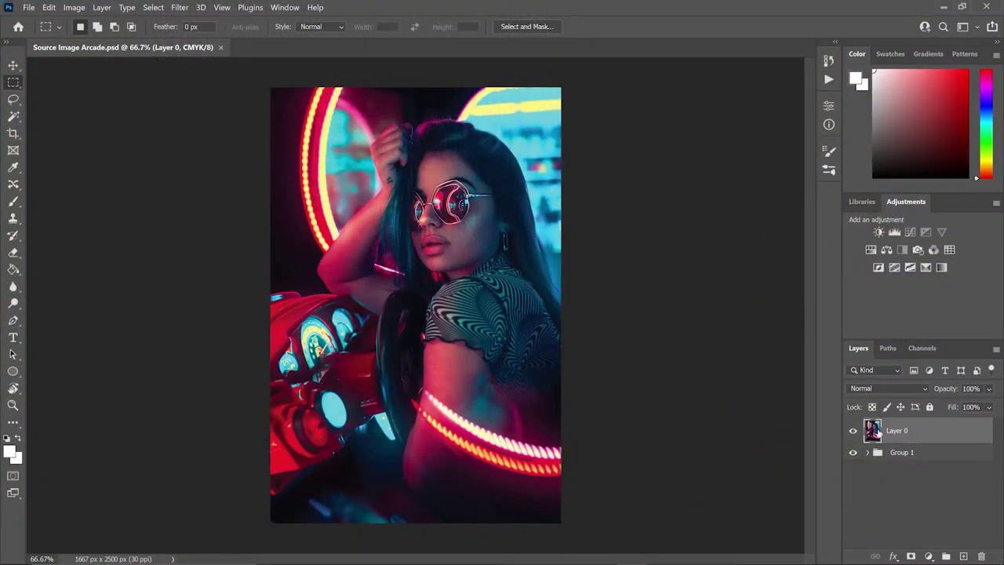
Step: Duplicate the photo layer Layer 0 and hide the original layer beneath the copy
key("ctrl+j")
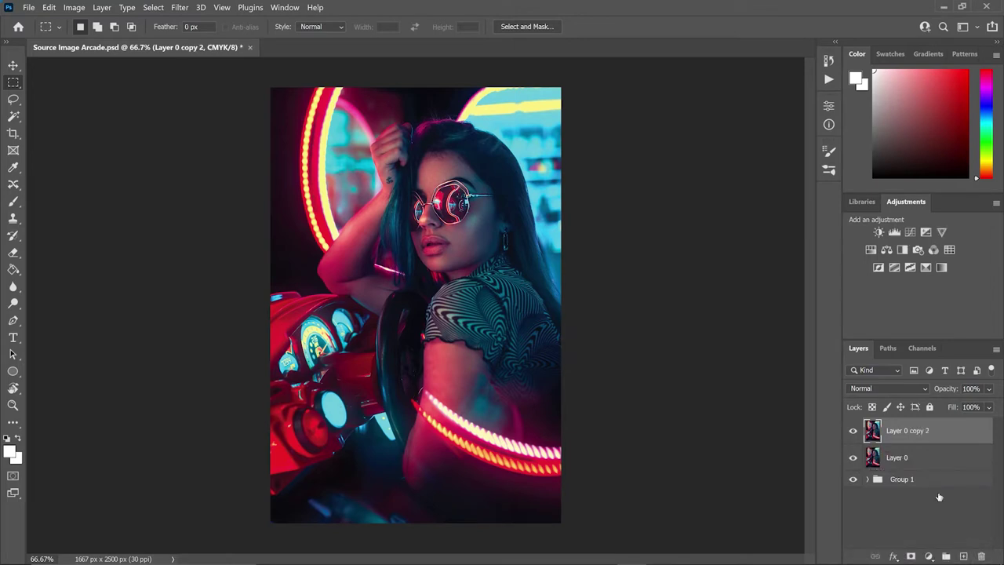
left_click(853, 459)
Step: Apply a Levels adjustment to the copied layer, sampling the white point from the neon ring and slightly adjusting the midtones
left_click(71, 7)
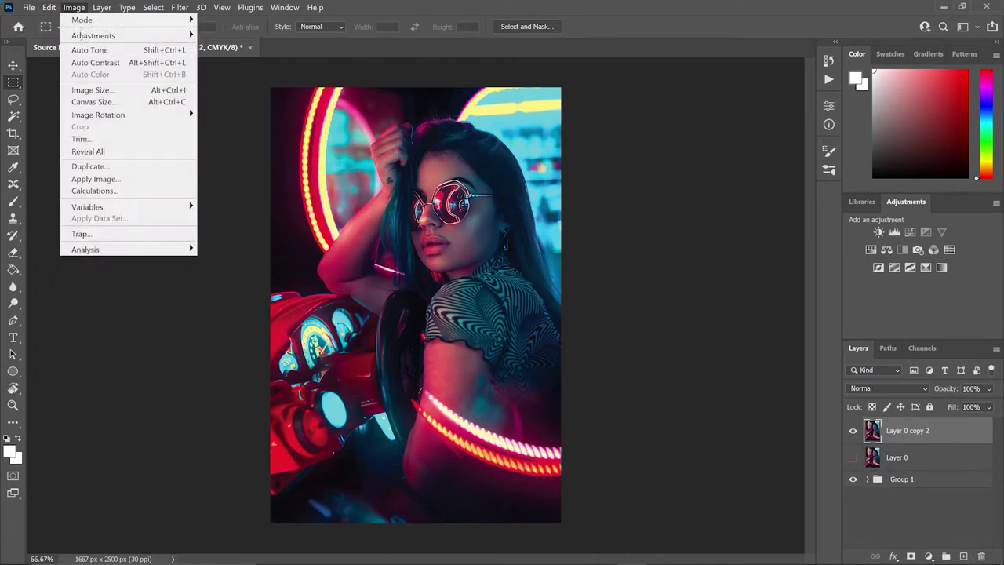
left_click(73, 7)
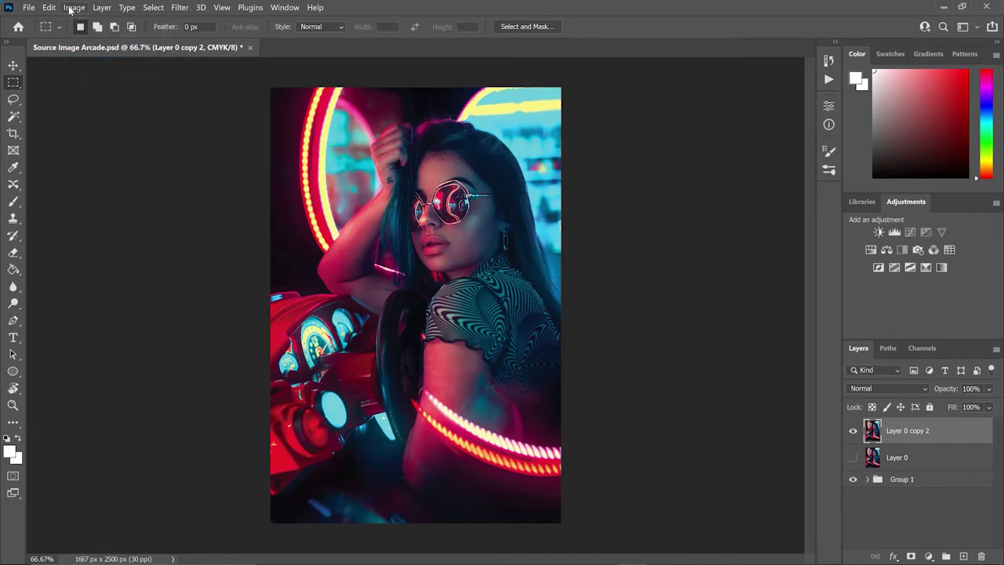
left_click(74, 7)
left_click(74, 49)
left_click(76, 8)
mouse_move(96, 35)
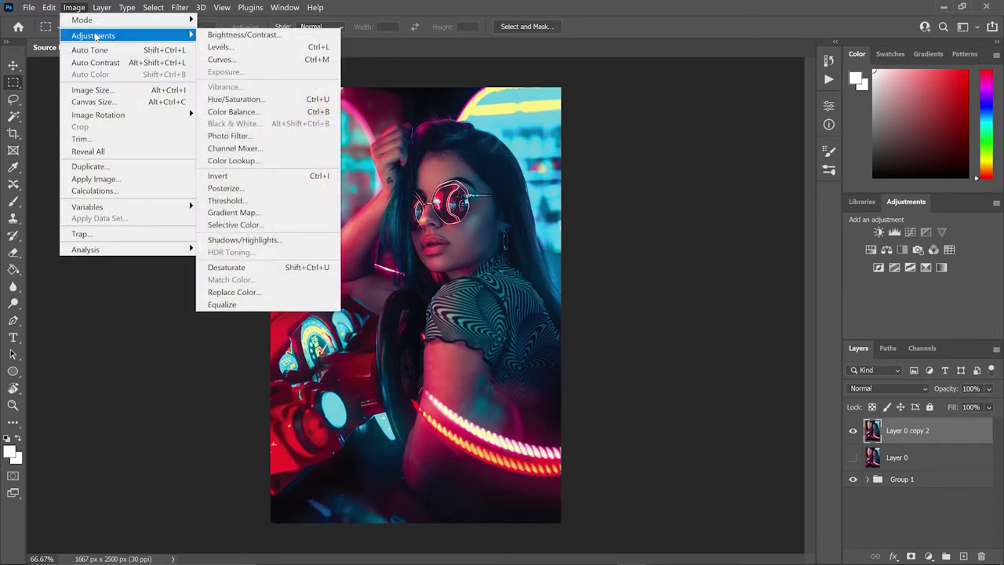
left_click(296, 36)
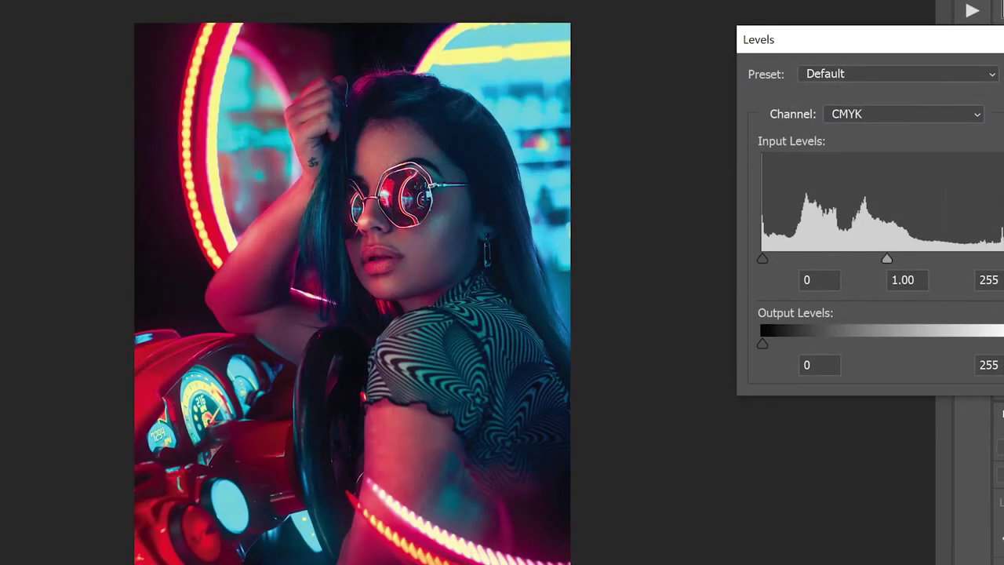
left_click_drag(902, 39, 626, 48)
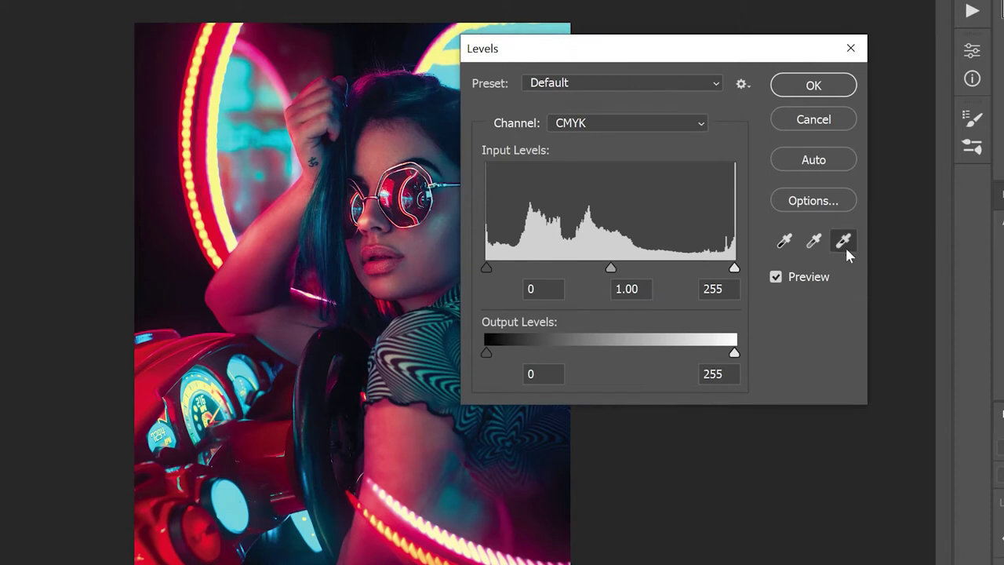
left_click(219, 94)
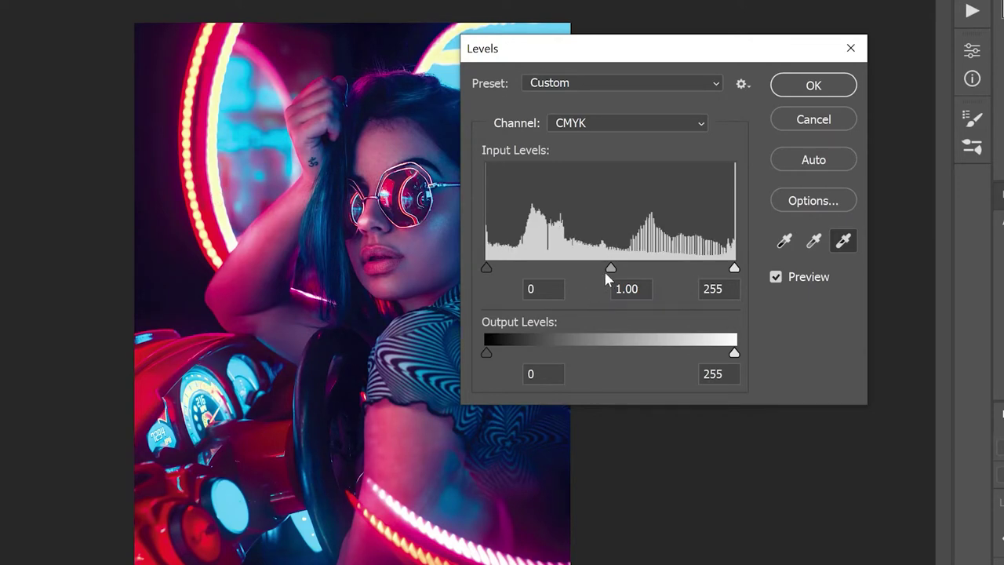
left_click_drag(610, 267, 615, 268)
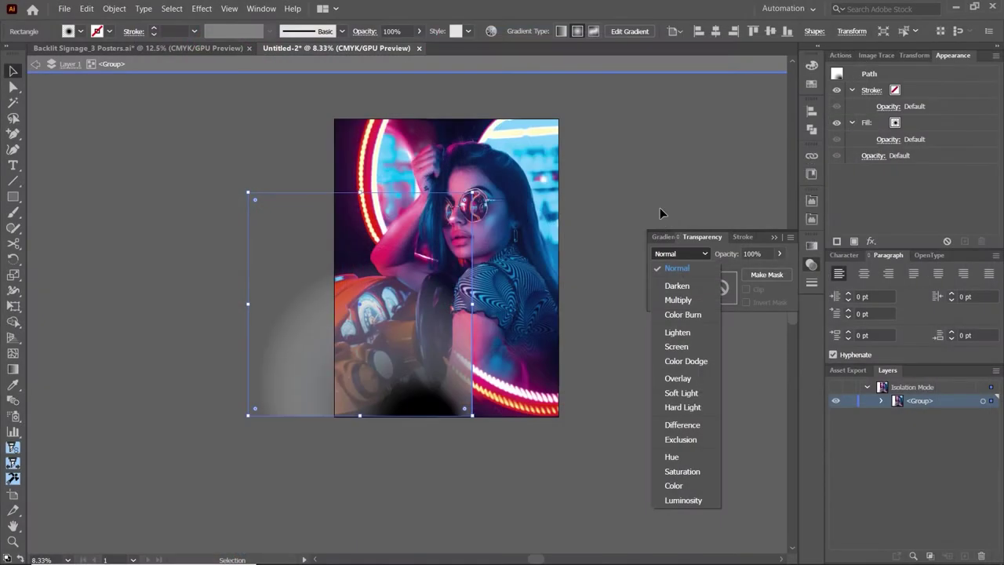
Step: Center the black gradient rectangle horizontally over the poster photo and align it to the photo's bottom edge
left_click(660, 207)
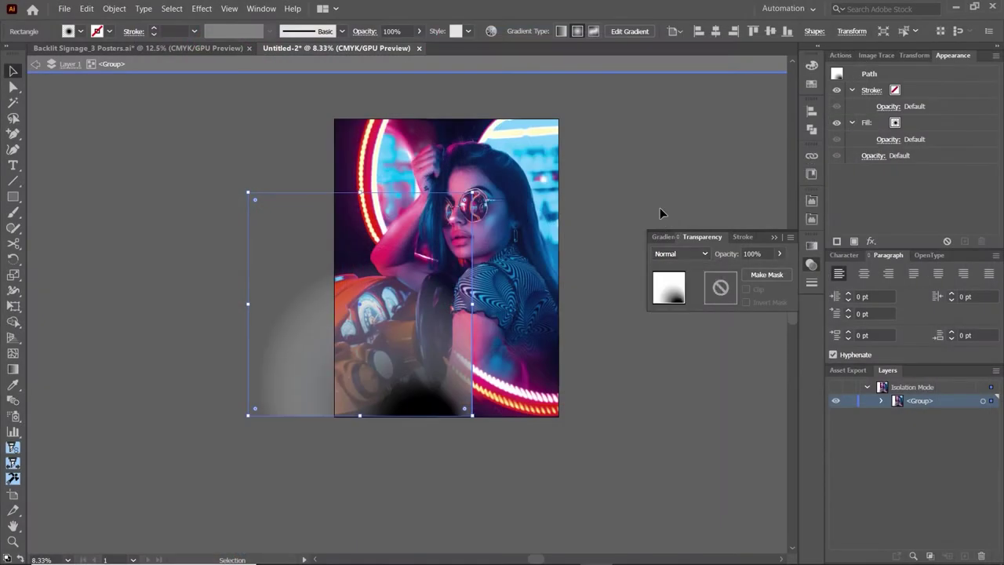
left_click(812, 265)
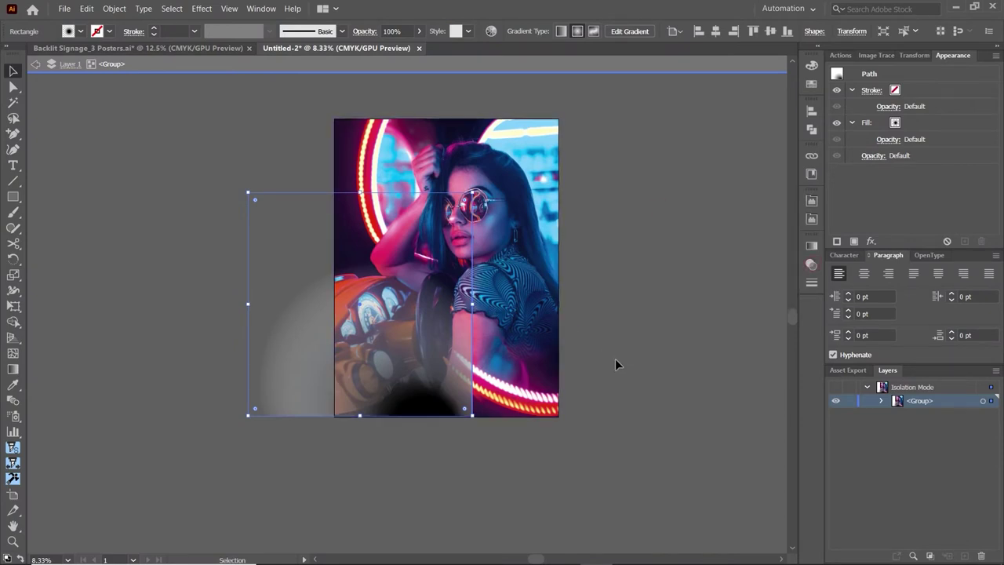
left_click(618, 361)
left_click_drag(430, 353, 281, 313)
left_click(197, 192)
left_click(717, 33)
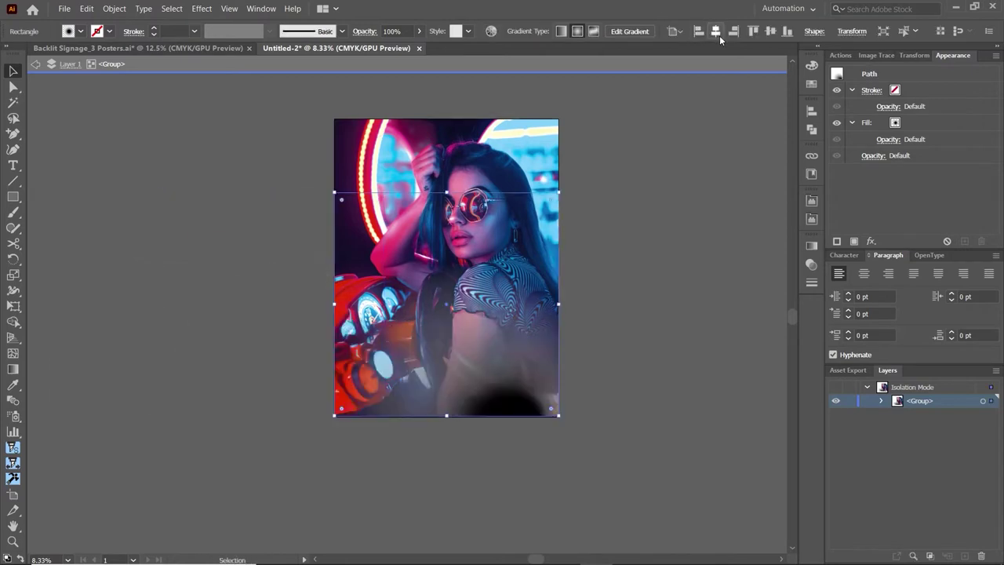
left_click_drag(526, 370, 546, 370)
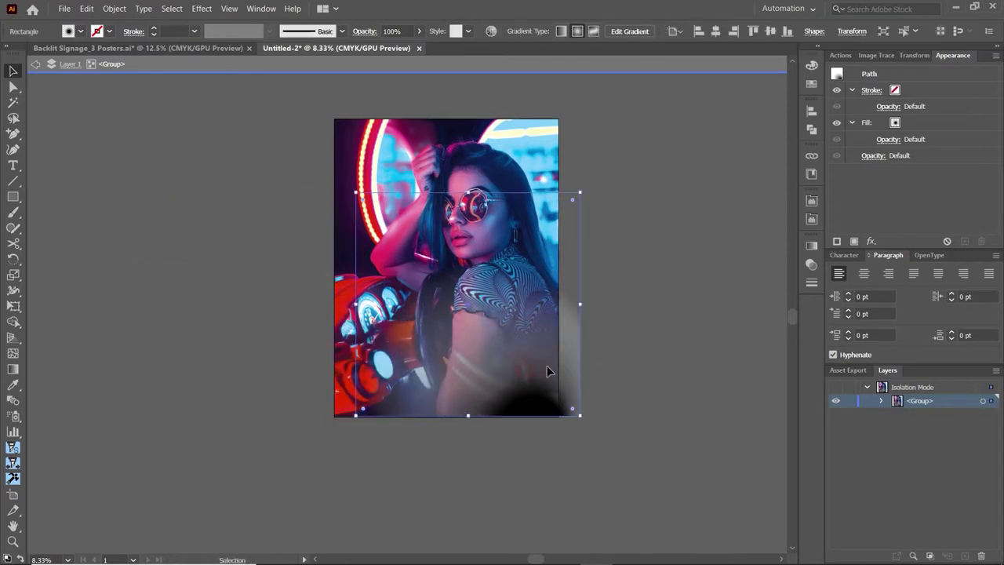
left_click(715, 31)
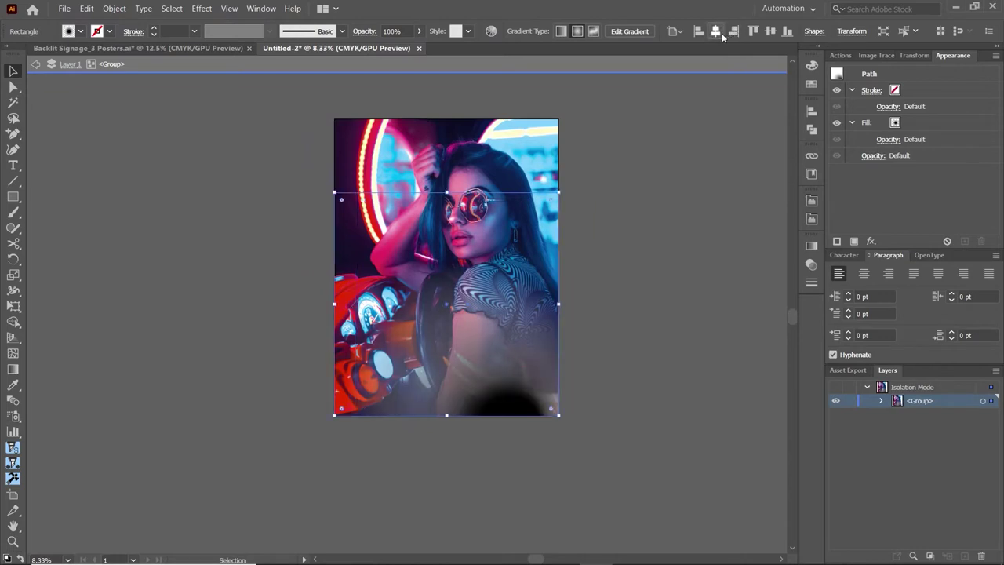
left_click(792, 34)
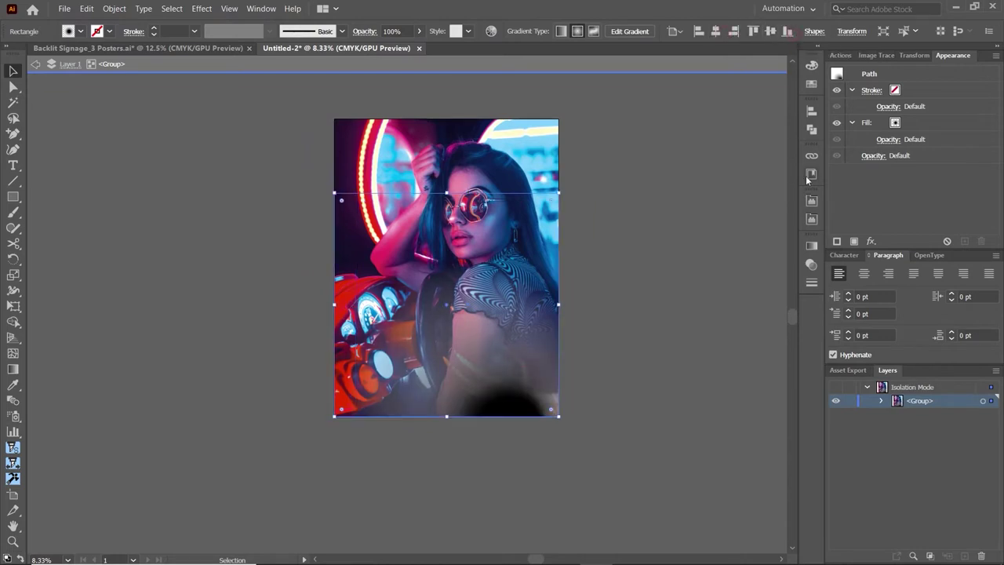
Step: Set the gradient rectangle's blend mode to Multiply
left_click(811, 265)
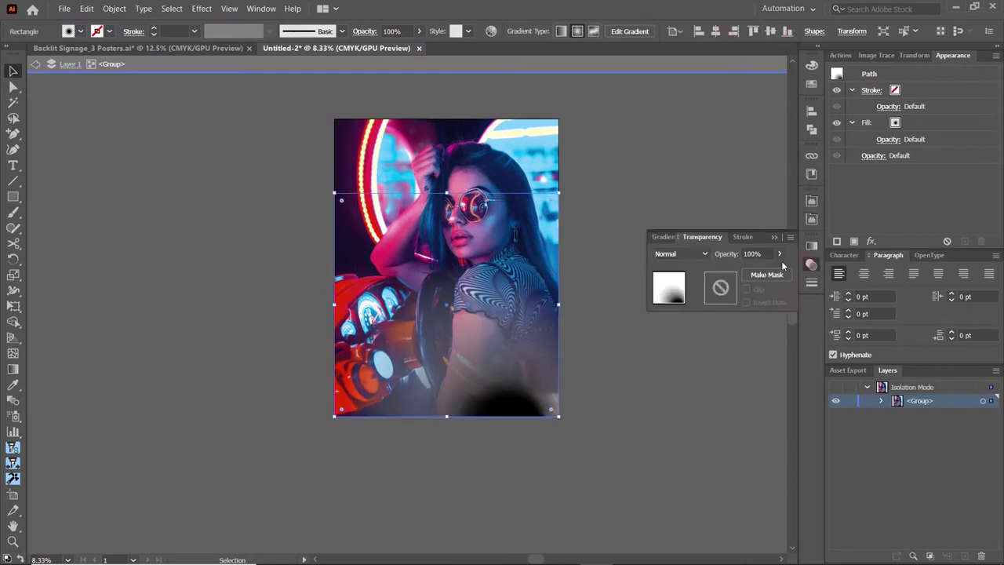
left_click(705, 253)
left_click(678, 298)
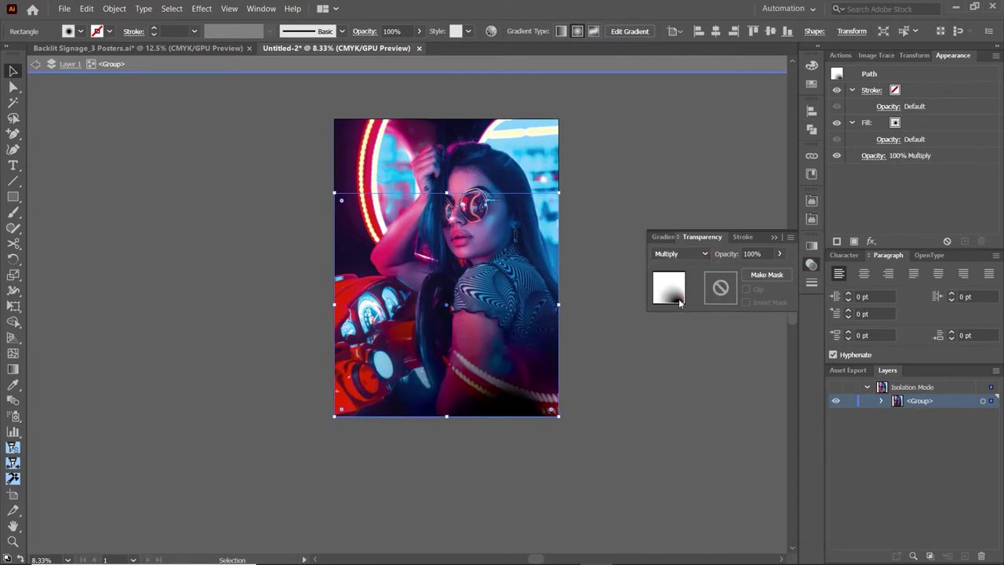
left_click(563, 362)
left_click(517, 376)
left_click_drag(470, 405, 418, 398)
key("ctrl+z")
Step: Exit the photo group's isolation mode and add a new layer above Layer 1
double_click(273, 237)
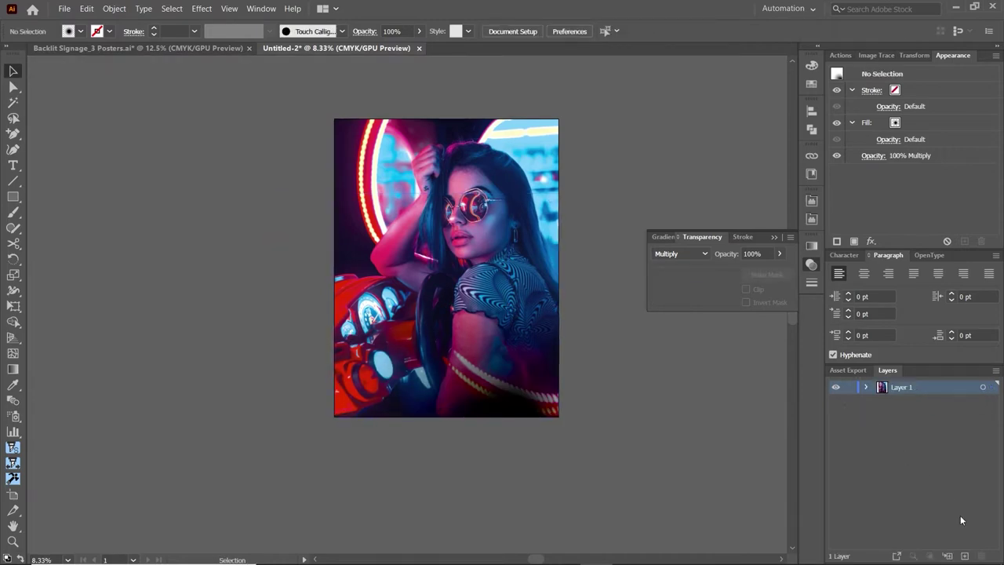
left_click(965, 556)
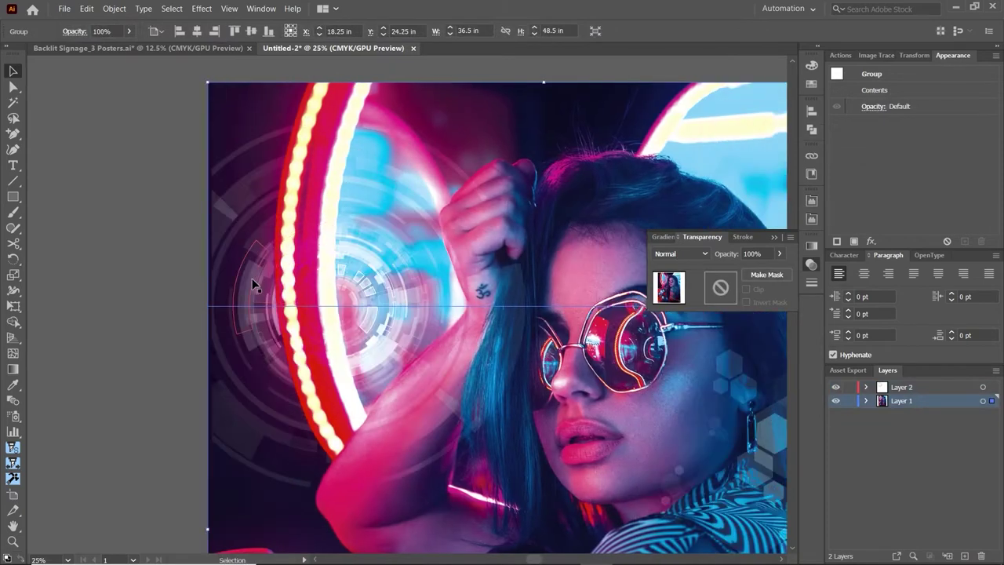
Step: Align the translucent circular tech graphic to the left edge of the poster
left_click_drag(249, 298, 270, 299)
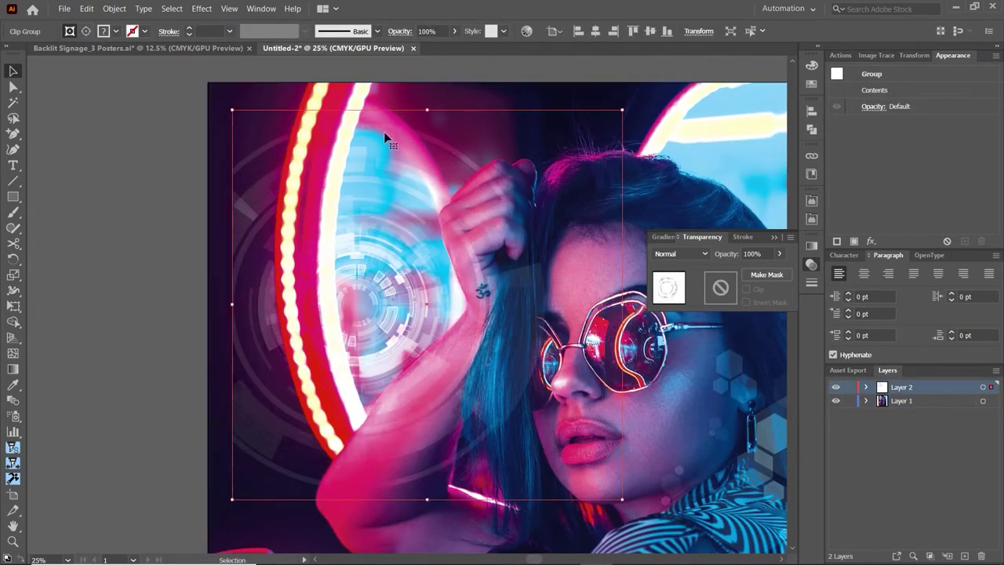
left_click(578, 31)
Step: Align the hexagon graphic to the poster's right edge and enlarge it slightly from its upper-left corner
scroll(379, 296, "down", 3)
scroll(380, 291, "down", 4)
scroll(381, 295, "right", 8)
left_click(527, 223)
scroll(532, 239, "up", 4)
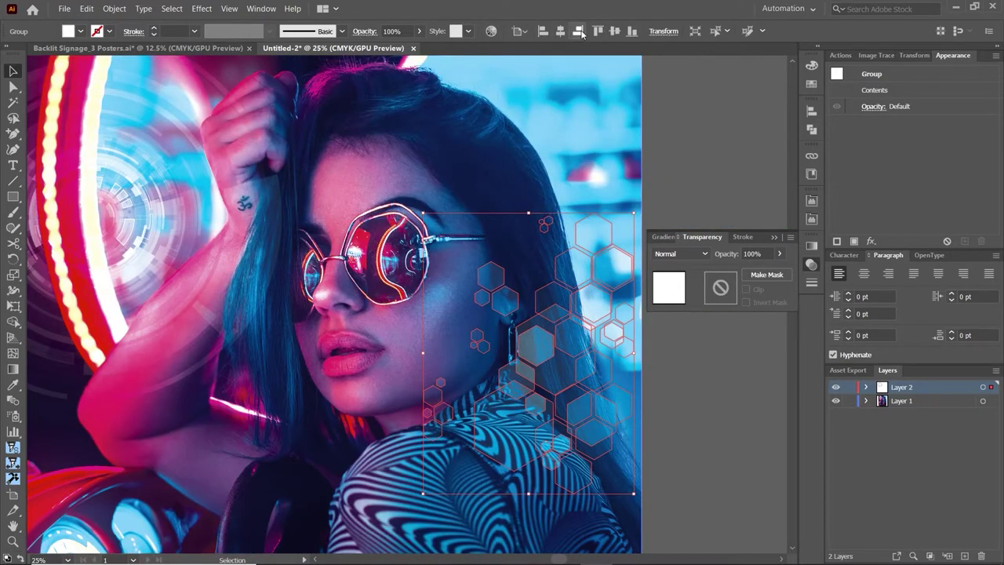
left_click(577, 31)
left_click_drag(432, 215, 404, 196)
scroll(447, 322, "down", 4)
key("ctrl+minus")
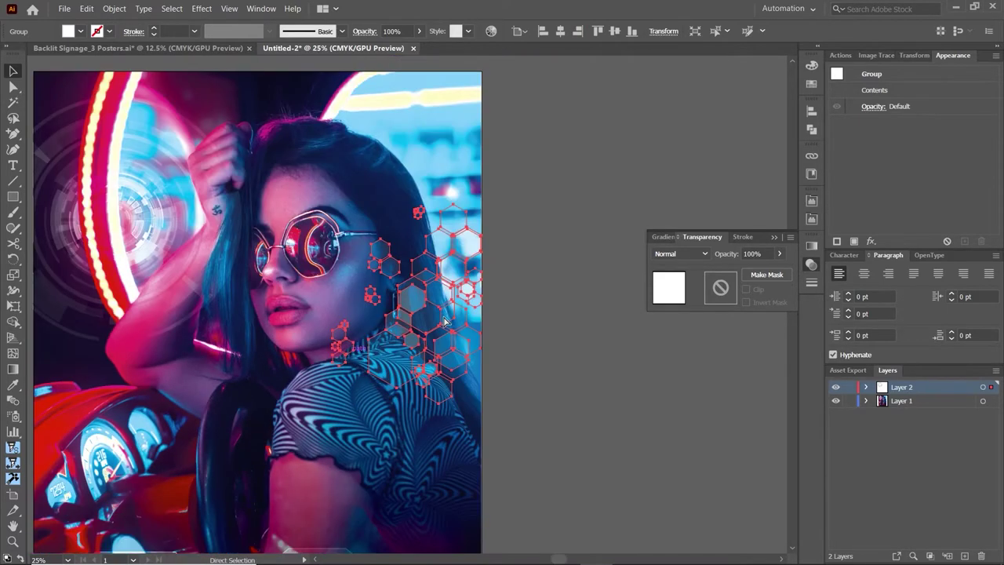
left_click(596, 321)
Step: Try the Multiply blend mode on the circuit-line graphic across the lower part of the poster, and return it to Normal
scroll(439, 353, "left", 6)
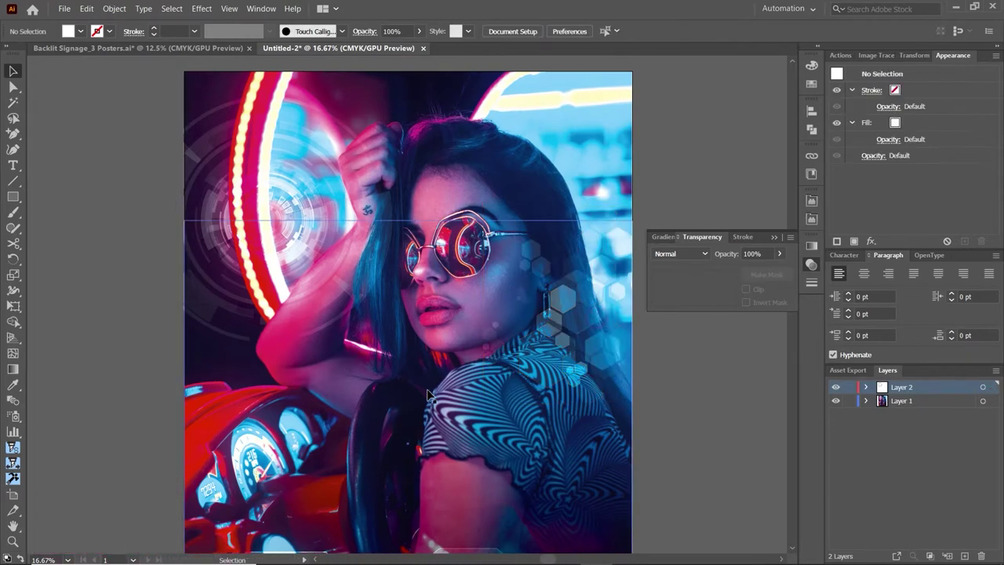
scroll(386, 396, "down", 7)
left_click(386, 396)
scroll(621, 343, "up", 5)
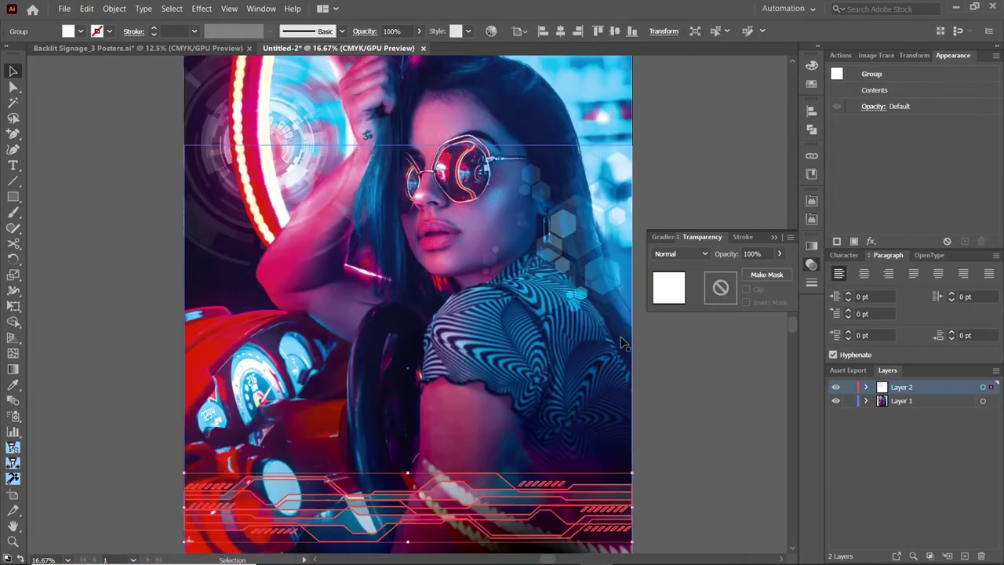
key("ctrl+minus")
scroll(621, 341, "up", 8)
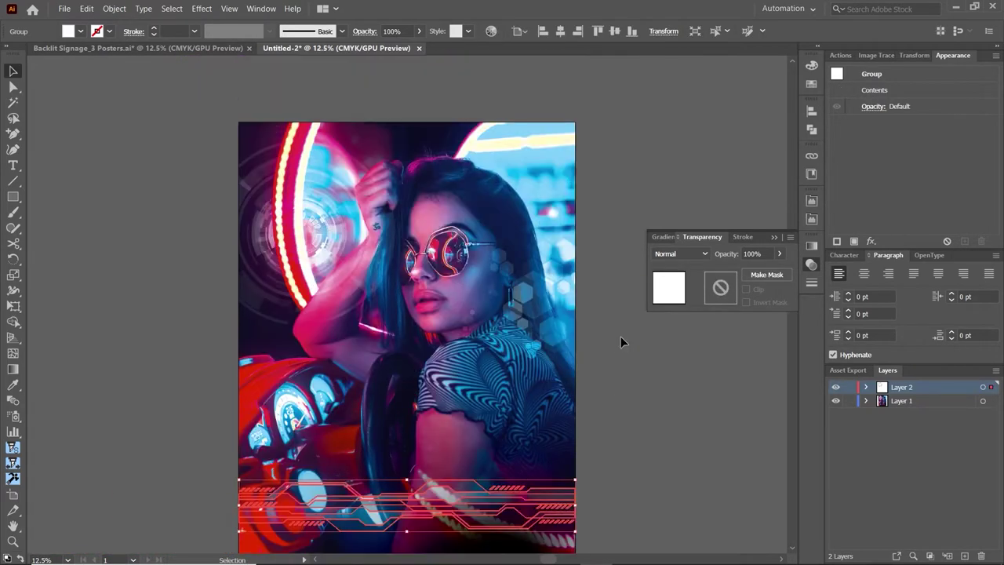
left_click(590, 325)
left_click(398, 518)
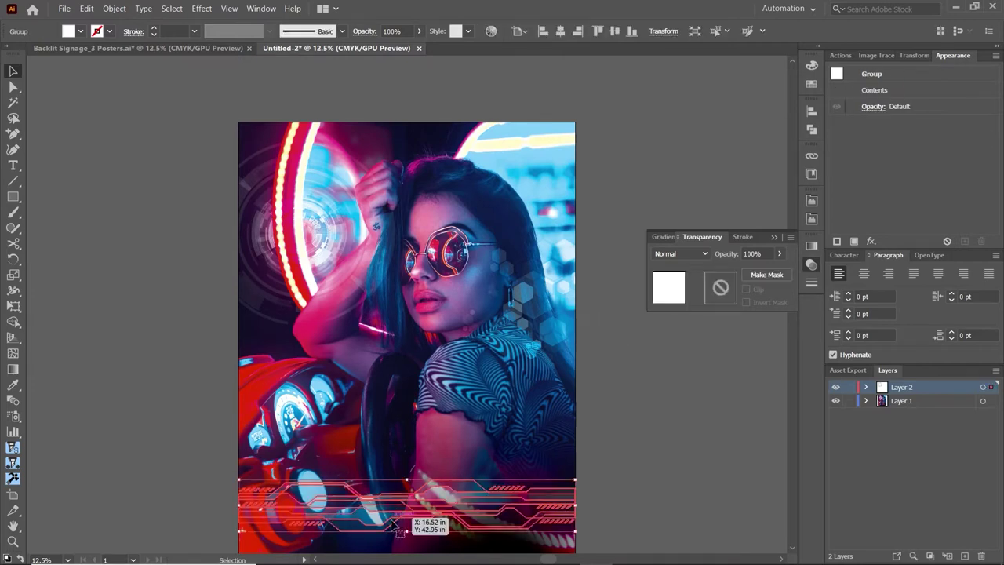
left_click(709, 253)
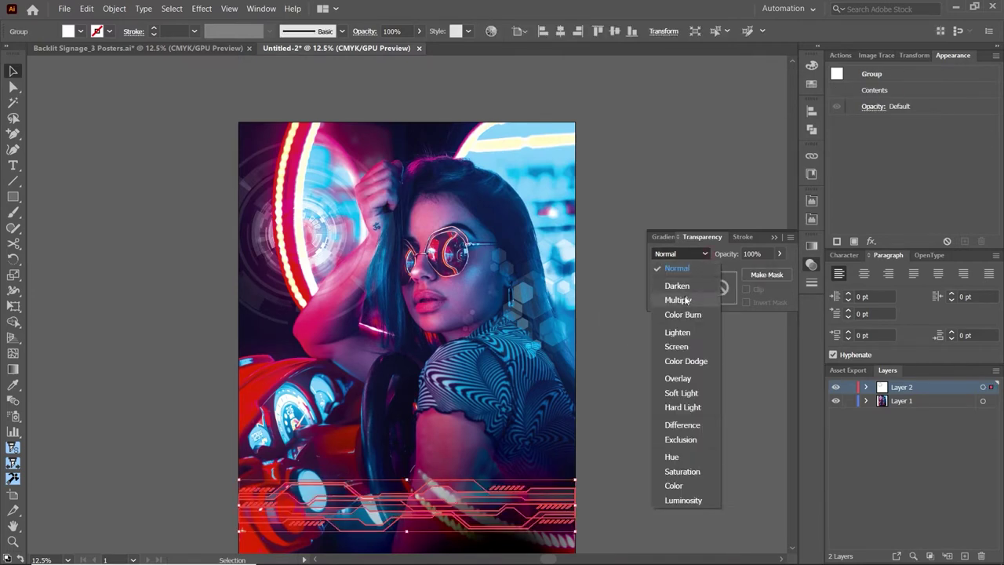
left_click(678, 300)
left_click(701, 254)
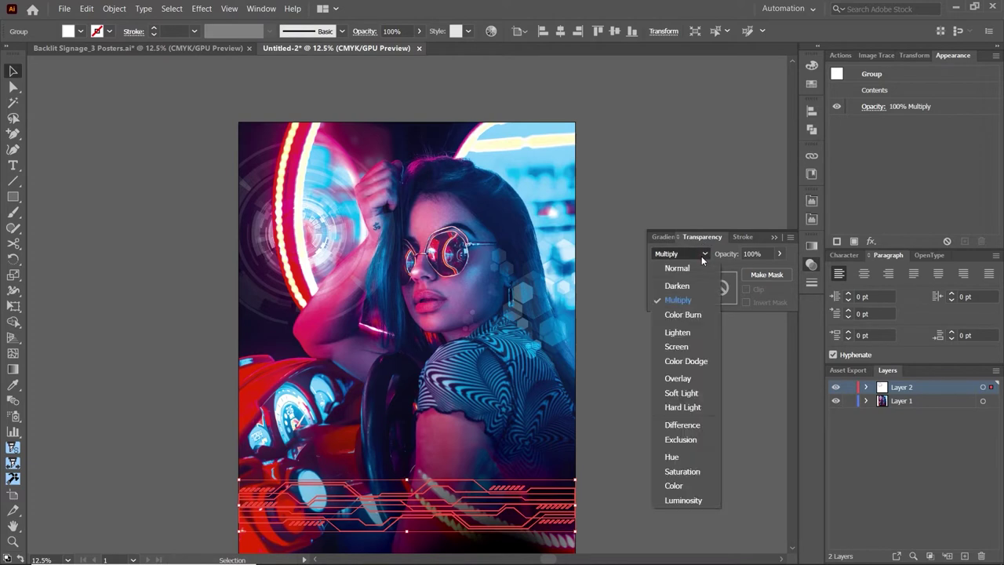
left_click(677, 268)
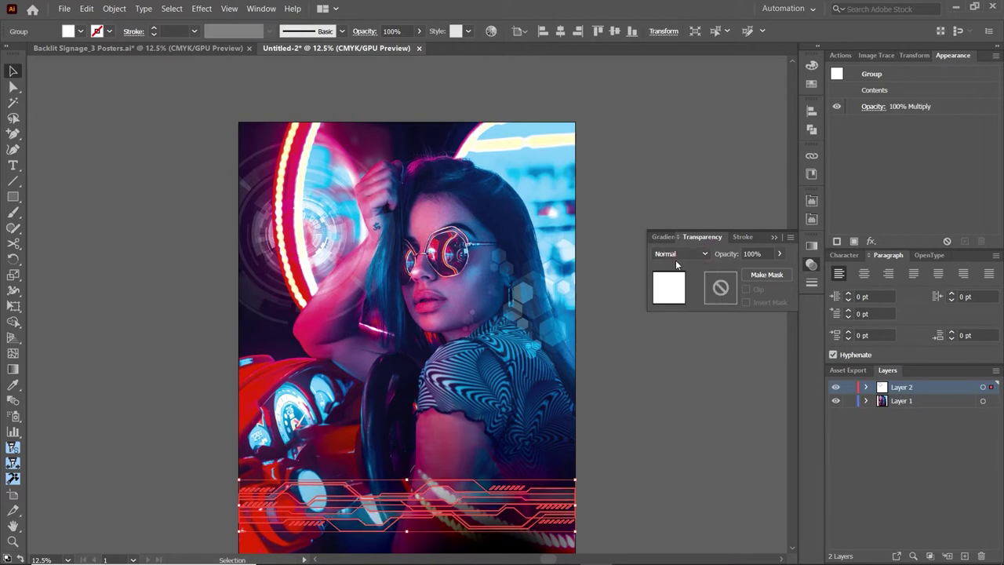
left_click(594, 307)
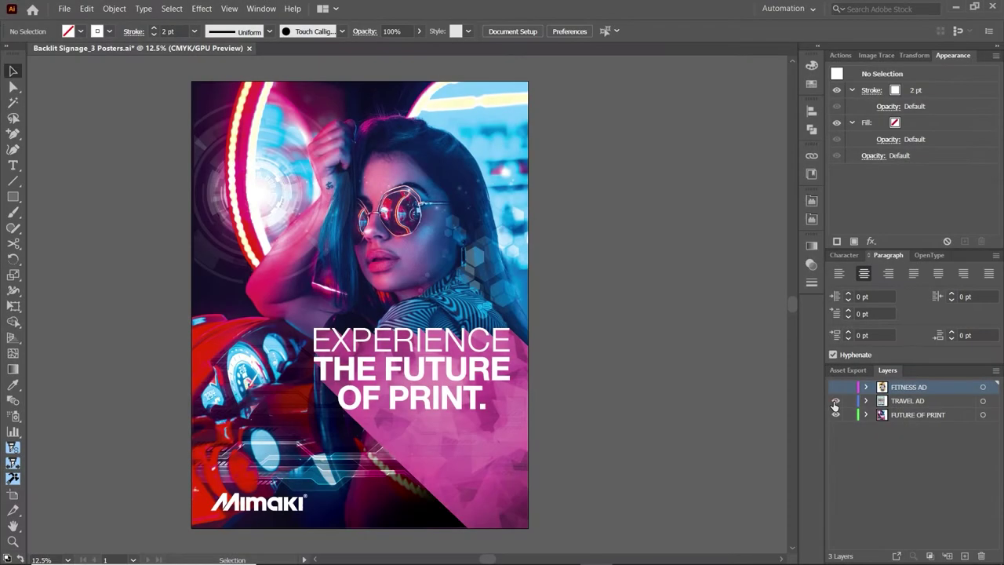
Step: Show the TRAVEL AD and FITNESS AD layers to review both posters, and hide them again
left_click(835, 401)
left_click(835, 387)
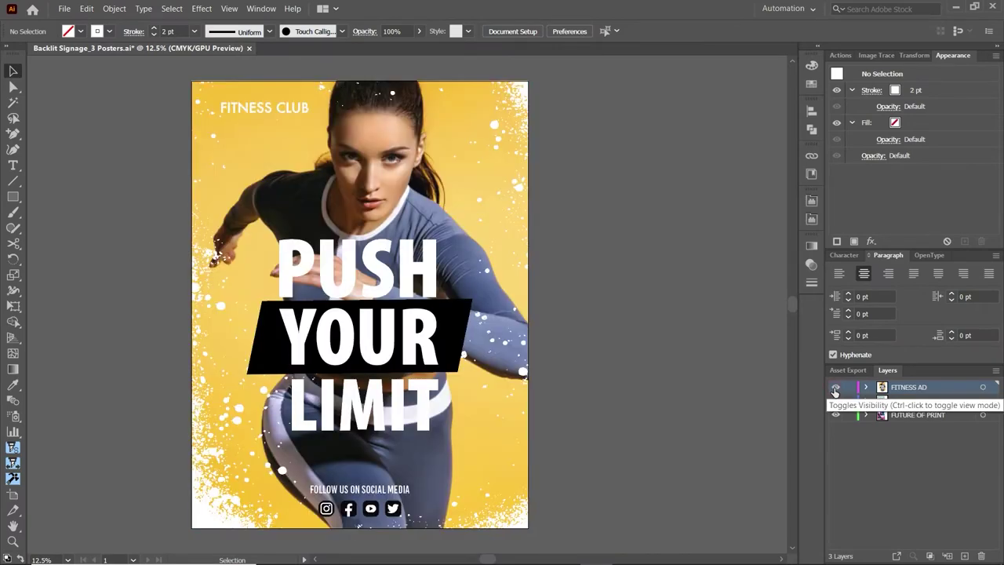
left_click(836, 387)
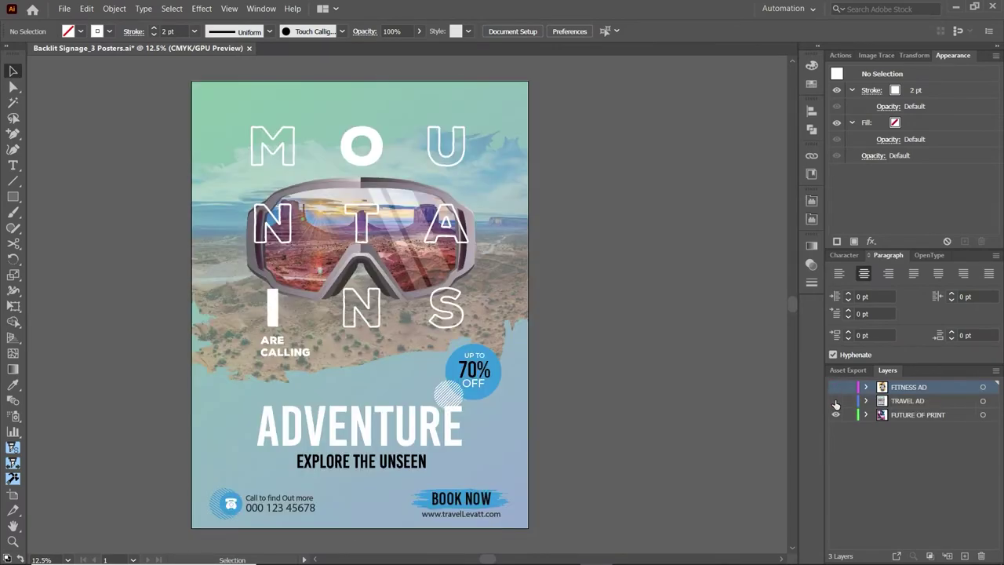
left_click(836, 401)
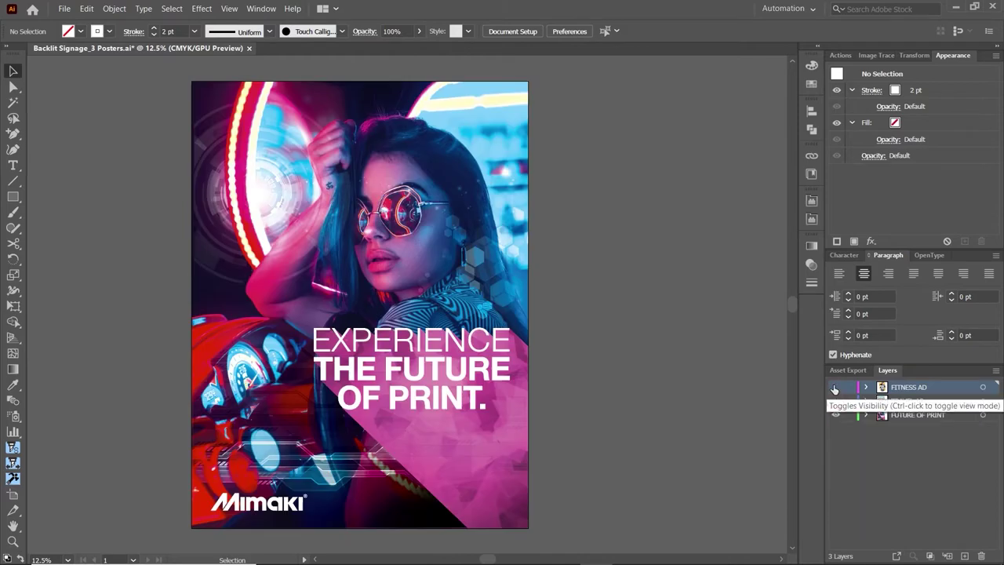
Step: Create a new layer above the FITNESS AD layer
left_click(906, 415)
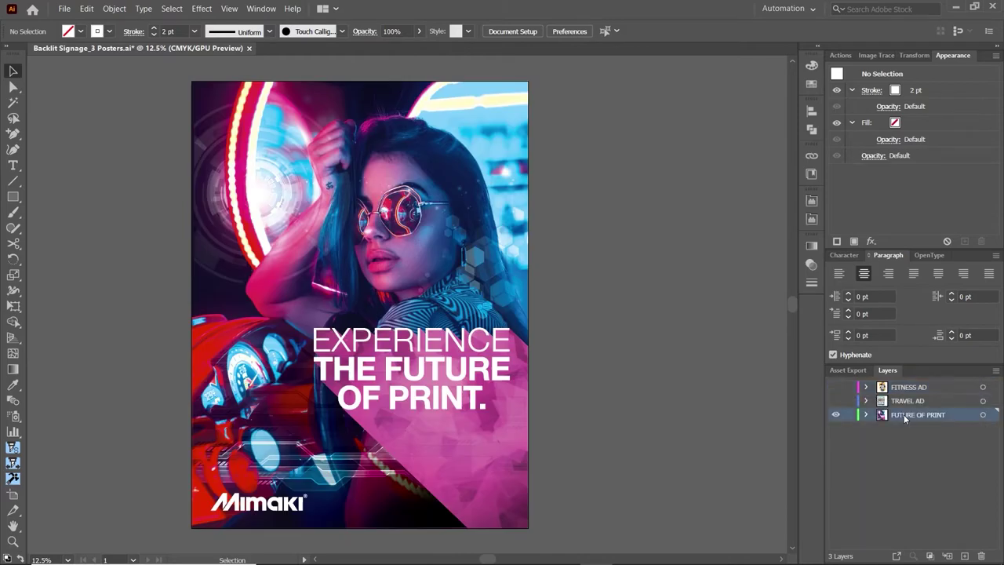
left_click(904, 388)
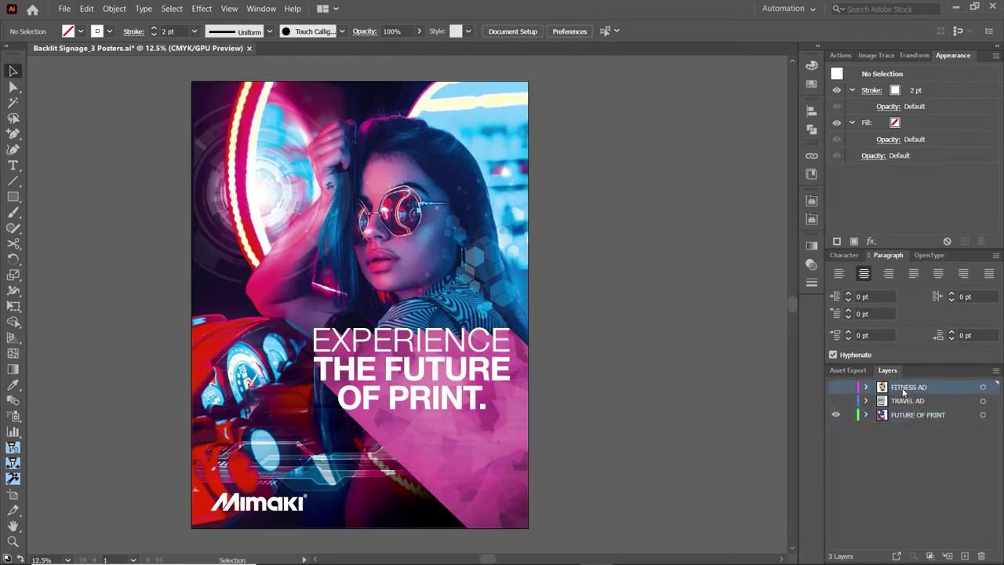
left_click(964, 556)
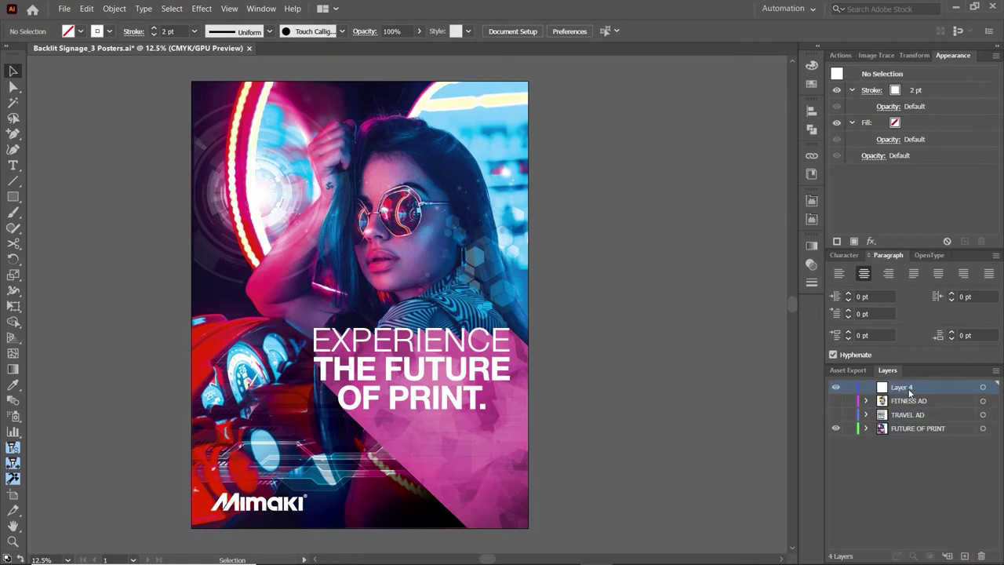
Step: Rename the new layer at the head of the layer stack as CUT LINE
double_click(902, 388)
type("CUT LINE")
key("Return")
Step: Draw a rectangle about 17 × 19.2 in across the poster's left edge, filled black with no stroke
key("m")
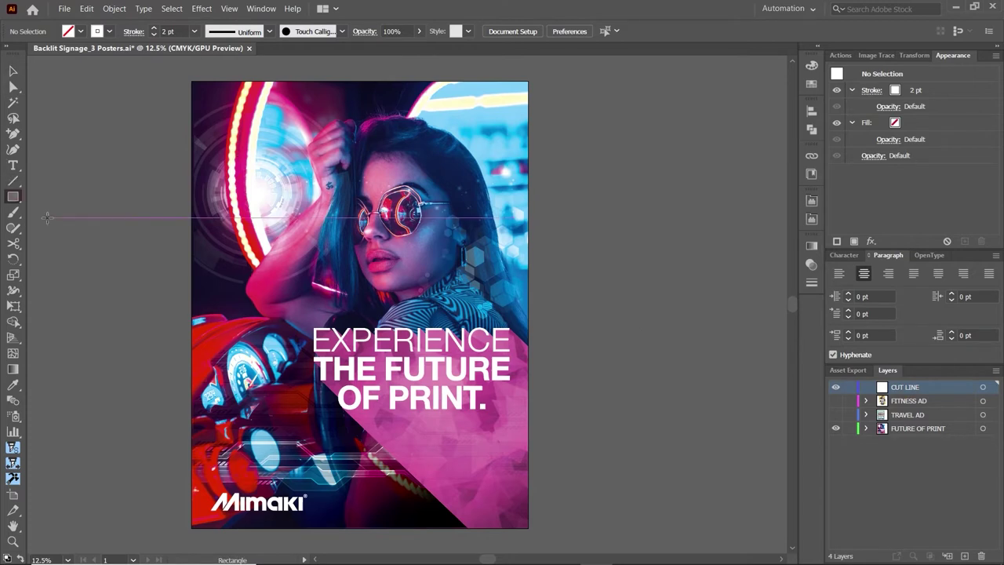
left_click_drag(91, 207, 248, 385)
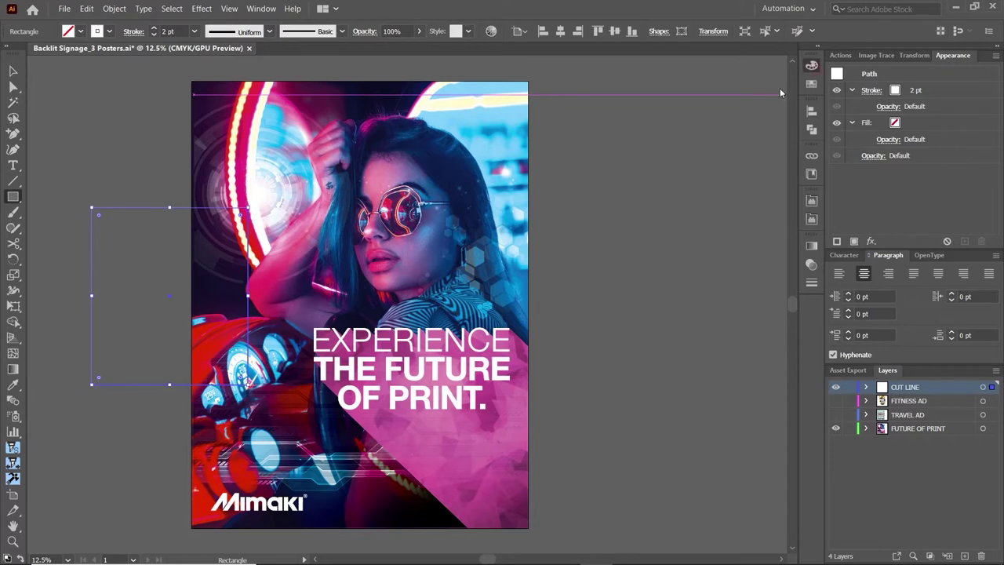
left_click(812, 66)
left_click(660, 93)
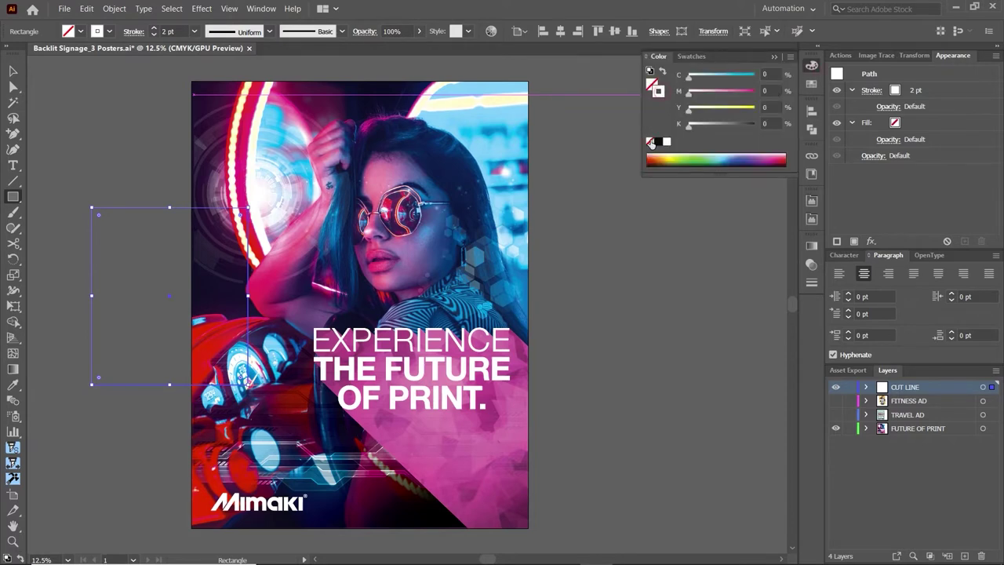
left_click(649, 141)
left_click(650, 82)
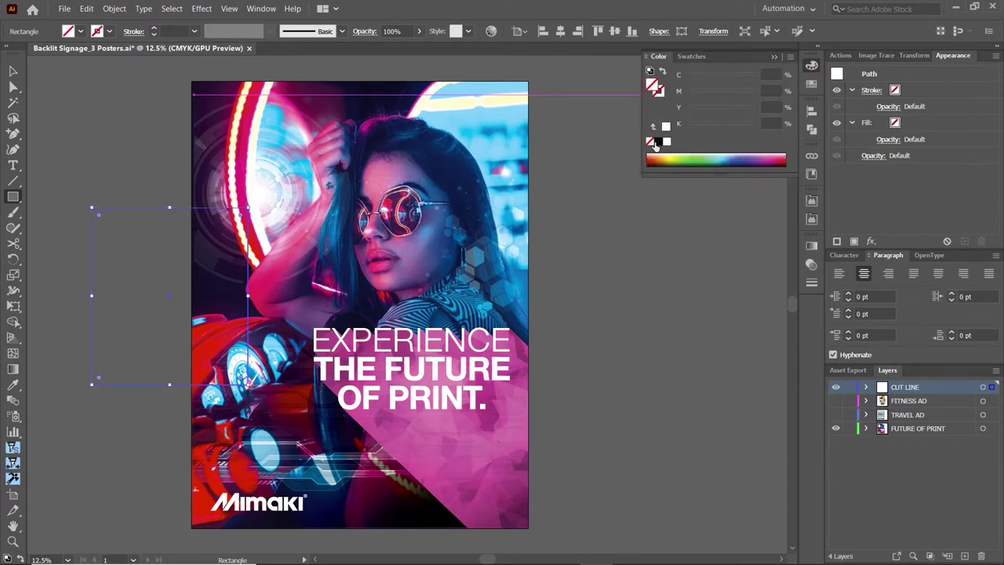
left_click(658, 141)
left_click(576, 191)
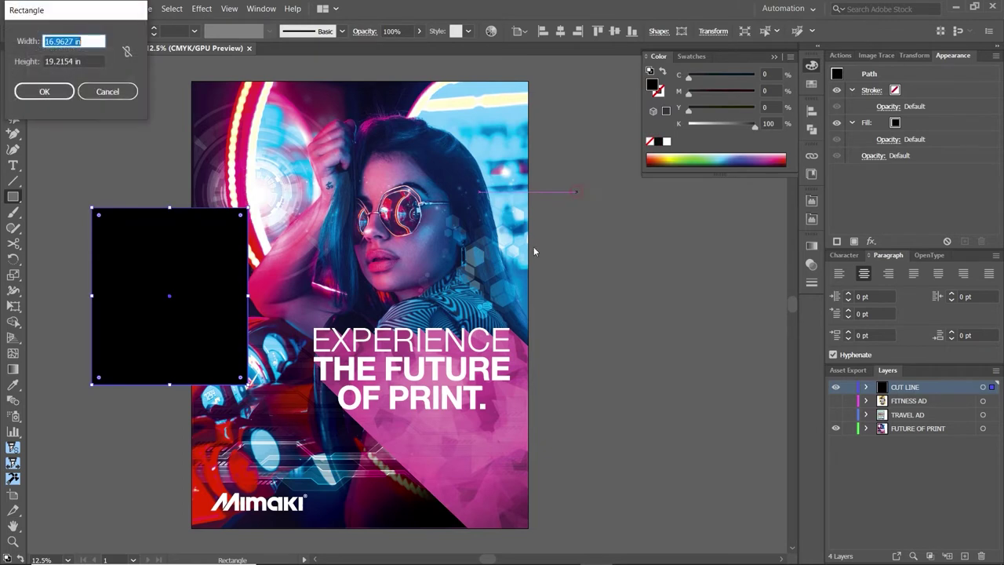
left_click(93, 92)
Step: Move the black rectangle over the poster and set its size to 36 in wide by 48 in high
left_click(12, 70)
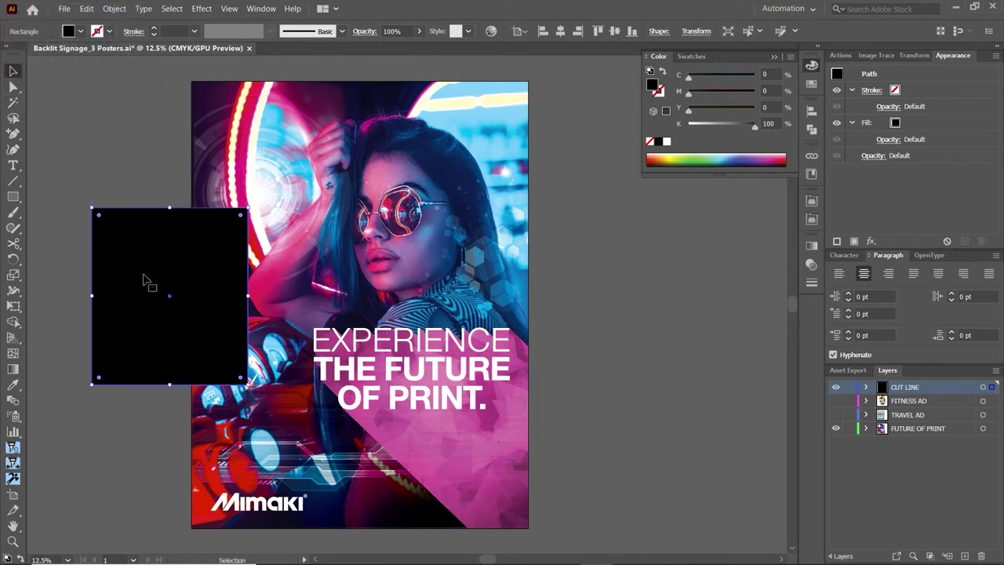
left_click_drag(146, 279, 343, 248)
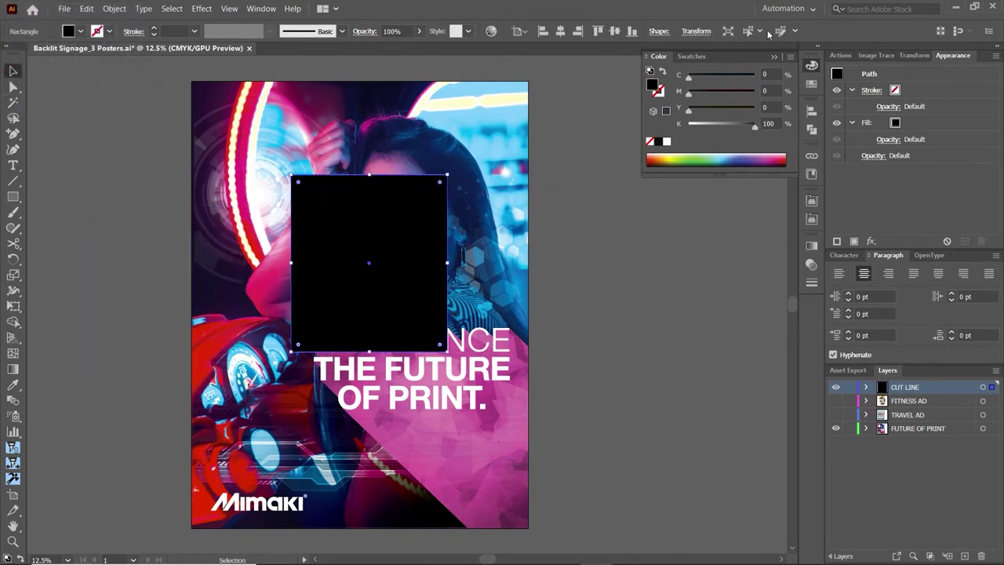
left_click(705, 36)
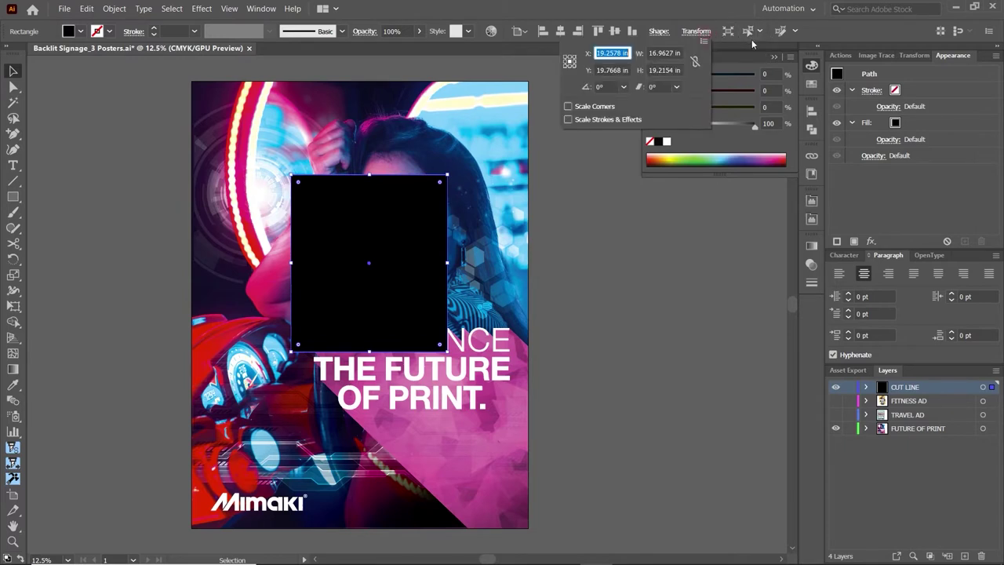
left_click(667, 53)
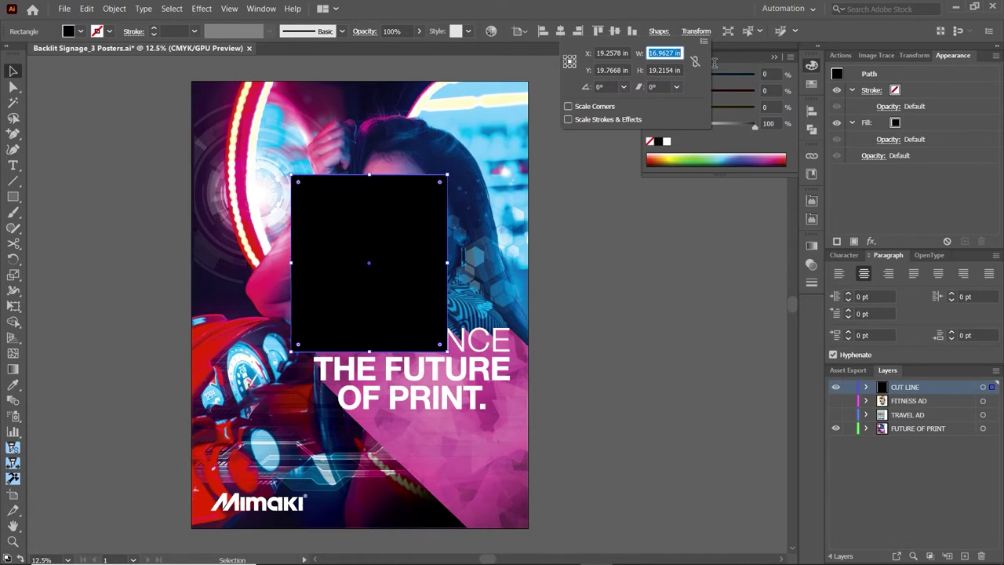
type("36")
key("Tab")
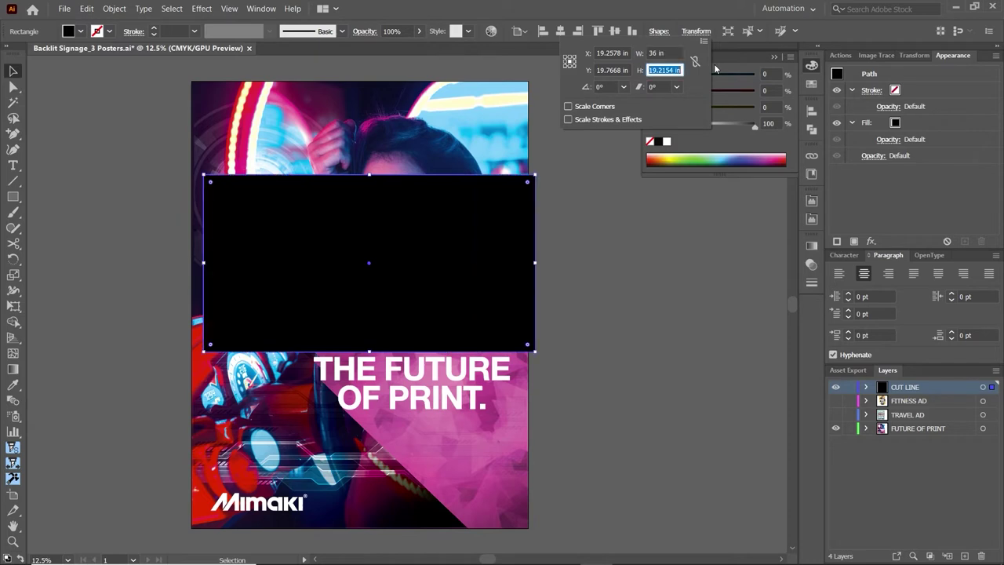
type("48")
key("Tab")
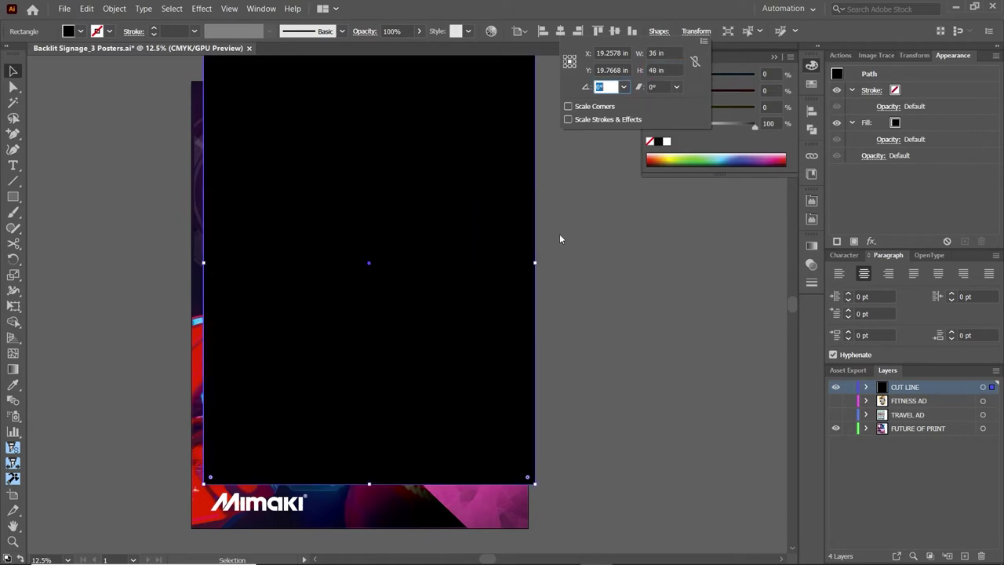
left_click(498, 185)
Step: Centre the black rectangle horizontally and vertically on the artboard
left_click_drag(460, 298, 420, 370)
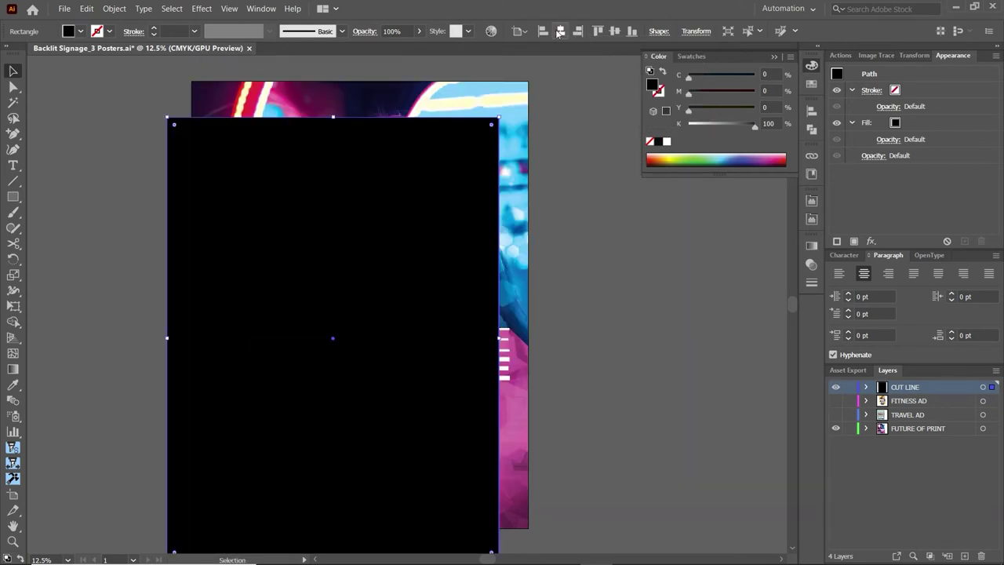
left_click(559, 32)
left_click(614, 32)
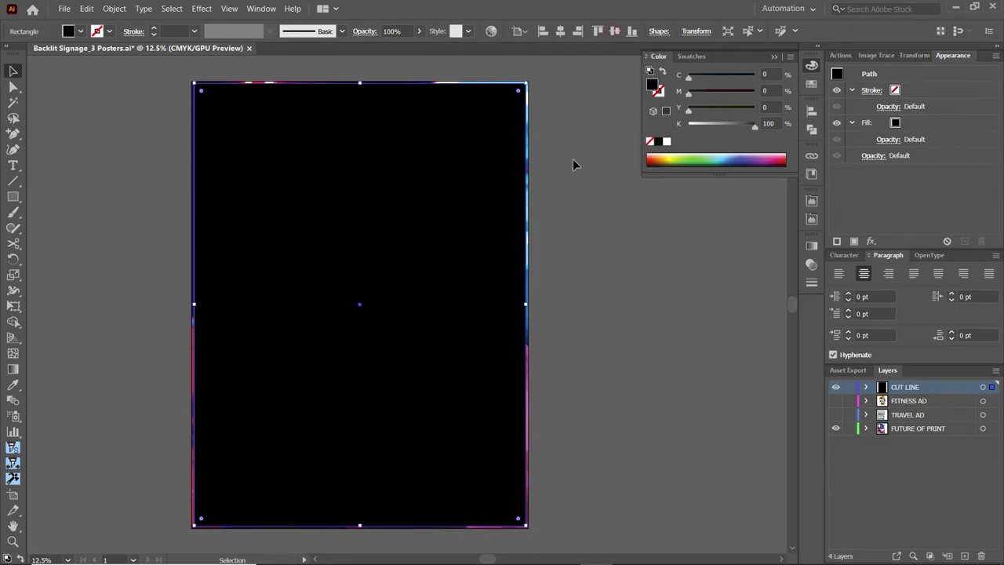
left_click(573, 164)
Step: Remove the rectangle's fill and give it a white 2 pt stroke
left_click(463, 167)
left_click(649, 141)
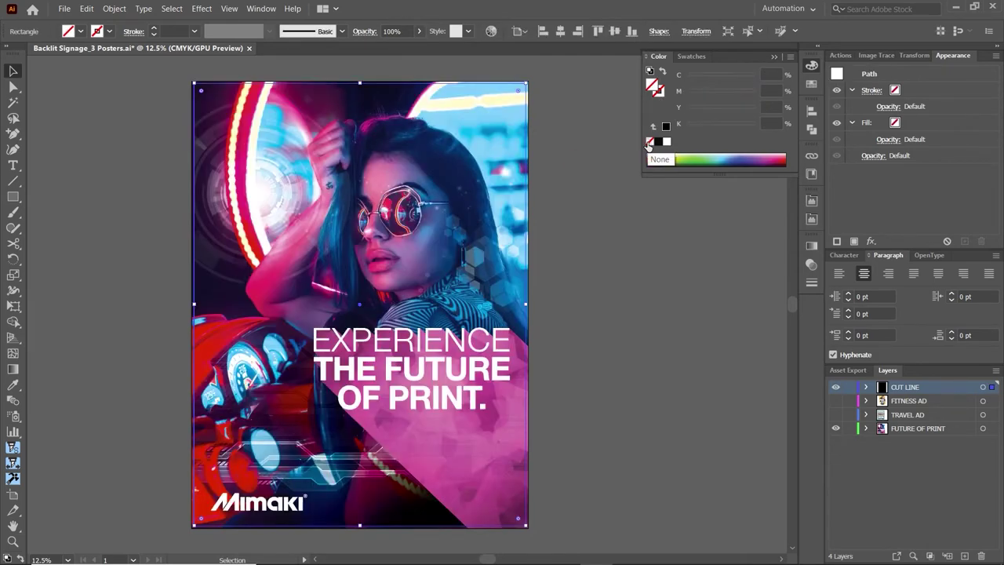
left_click(657, 92)
left_click(667, 141)
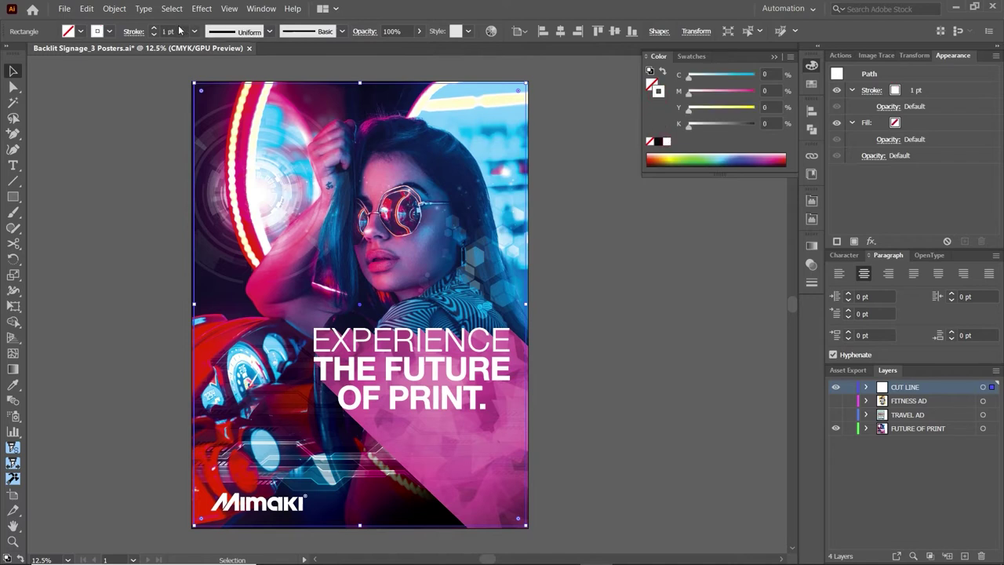
left_click(153, 29)
left_click(149, 98)
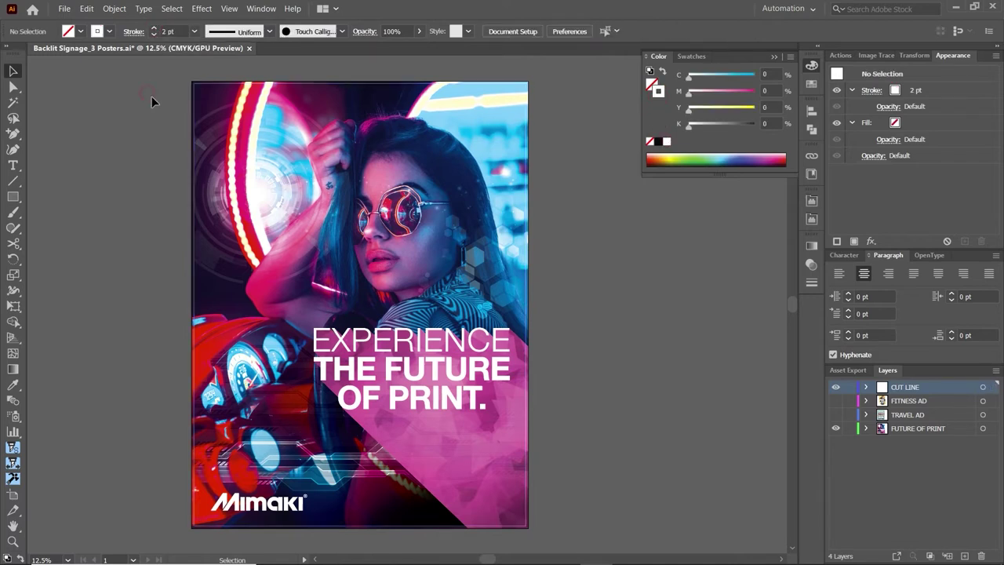
Step: Examine the white cut line along the poster's left edge up close, checking its offset from the artwork's border
left_click(196, 112)
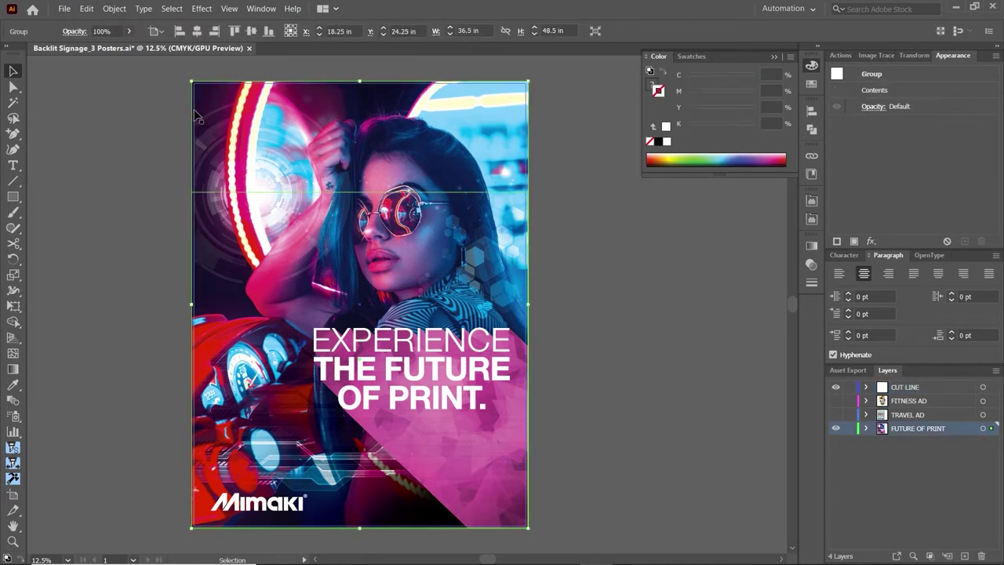
key("a")
left_click(196, 114)
key("ctrl+equal")
key("ctrl+equal")
key("ctrl+equal")
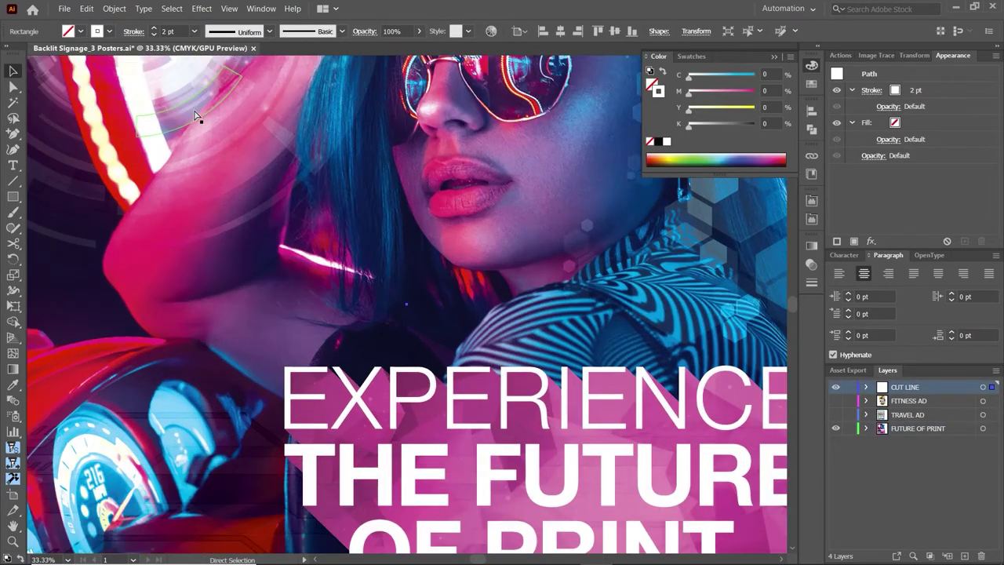
key("ctrl+equal")
scroll(195, 111, "left", 7)
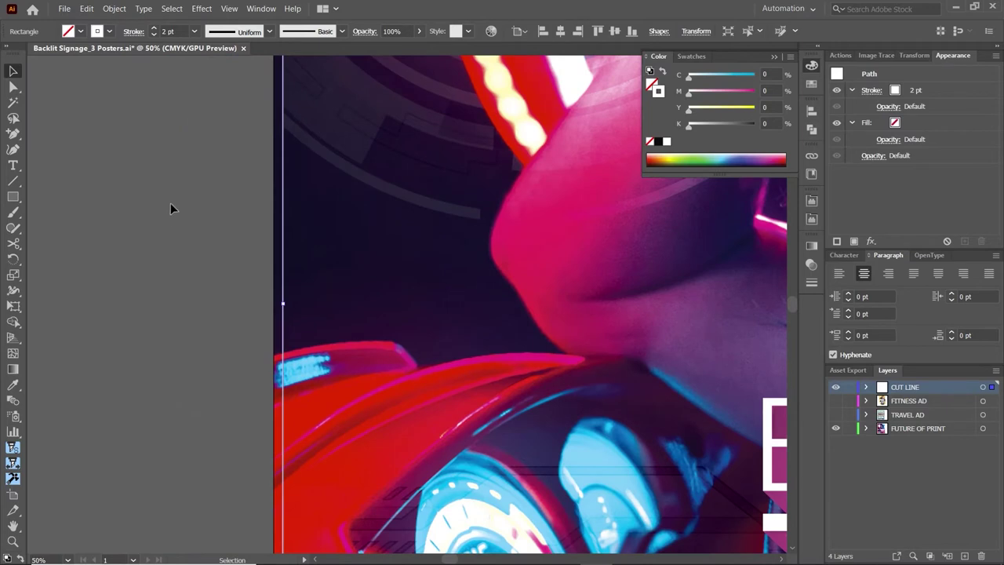
left_click(170, 213)
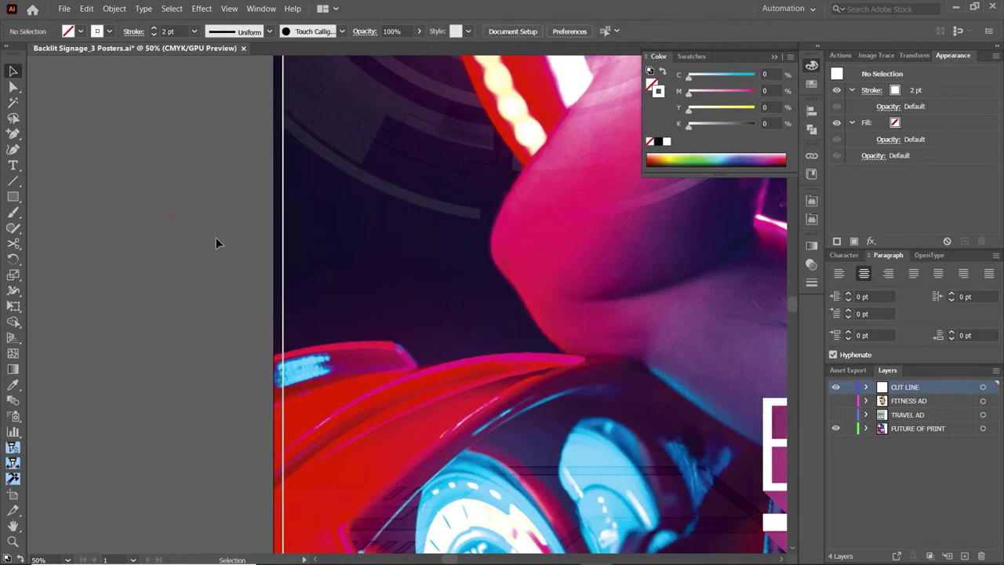
scroll(284, 270, "left", 3)
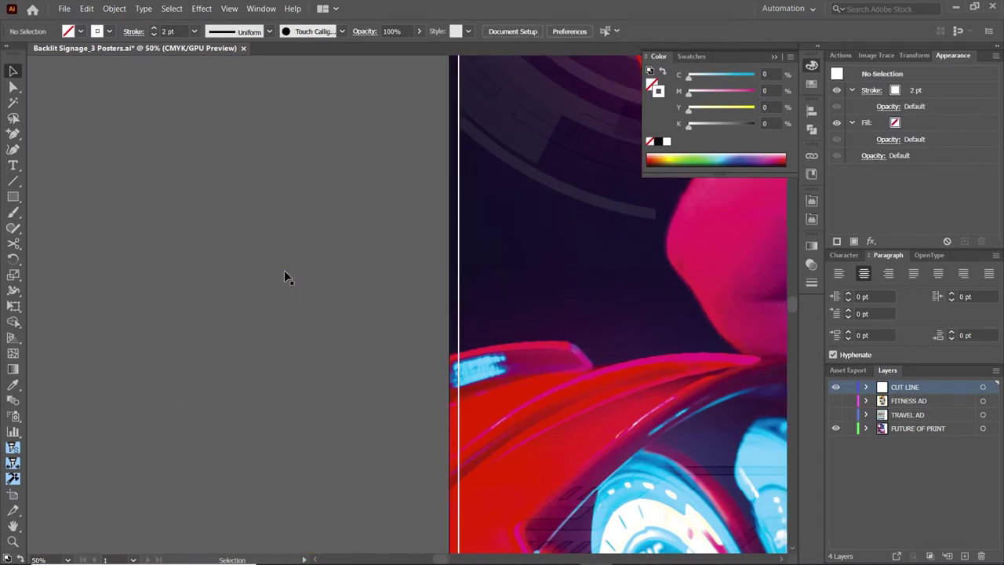
left_click(460, 287)
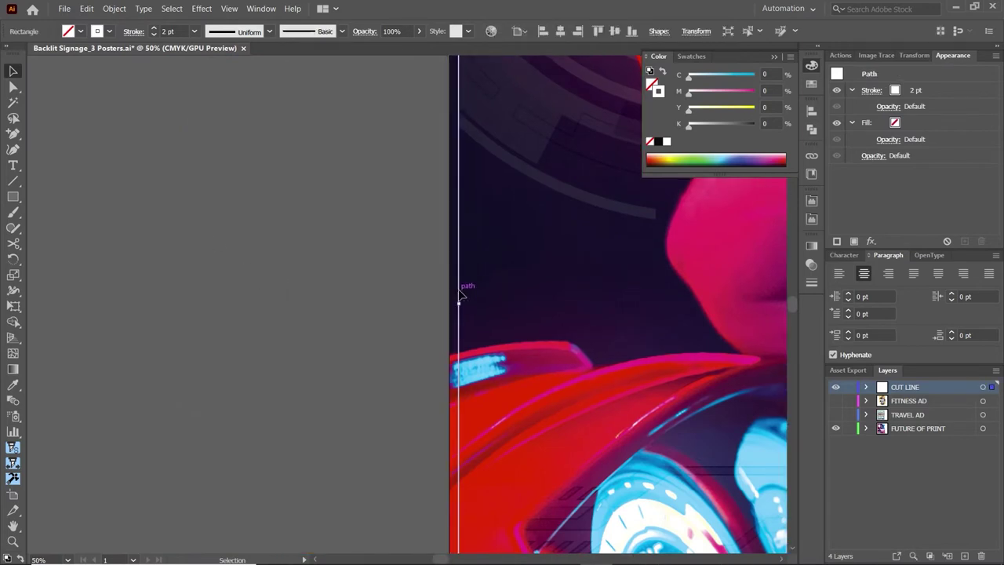
left_click(361, 310)
key("ctrl+minus")
key("ctrl+minus")
key("ctrl+minus")
key("ctrl+minus")
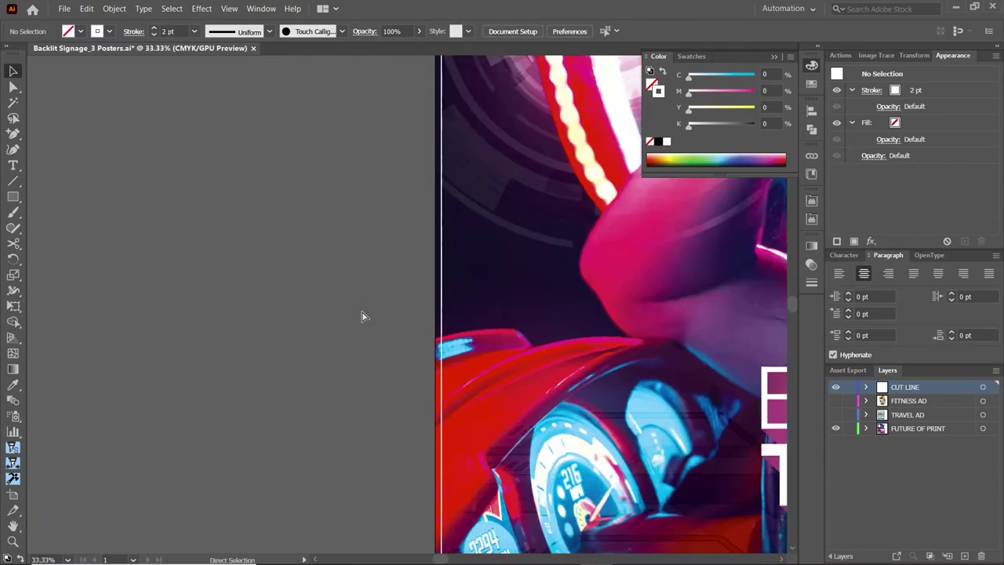
scroll(362, 312, "right", 3)
scroll(362, 314, "left", 2)
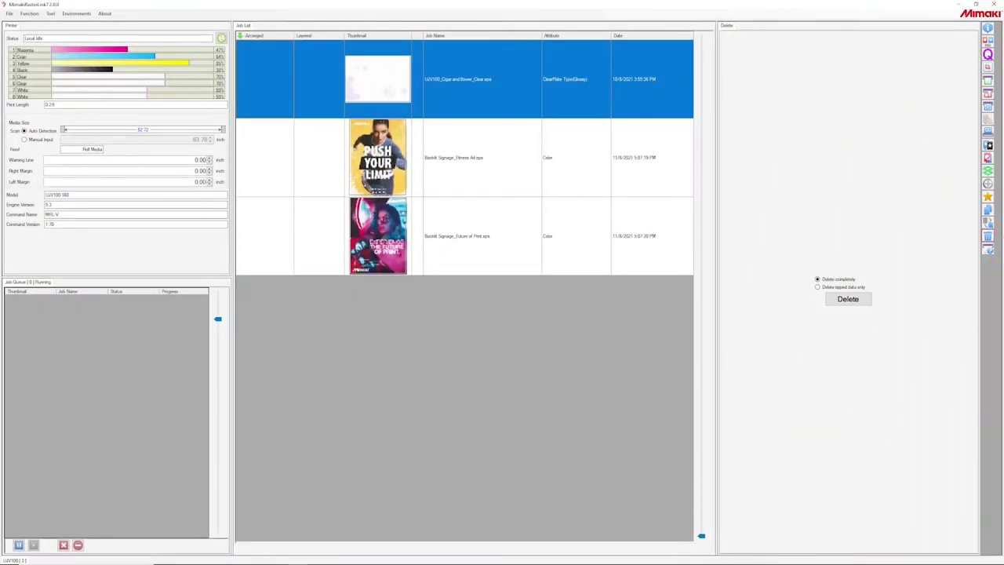
Step: In RasterLink7, create a White special plate from the Backlit Signage_Future of Print.eps color job
left_click(457, 235)
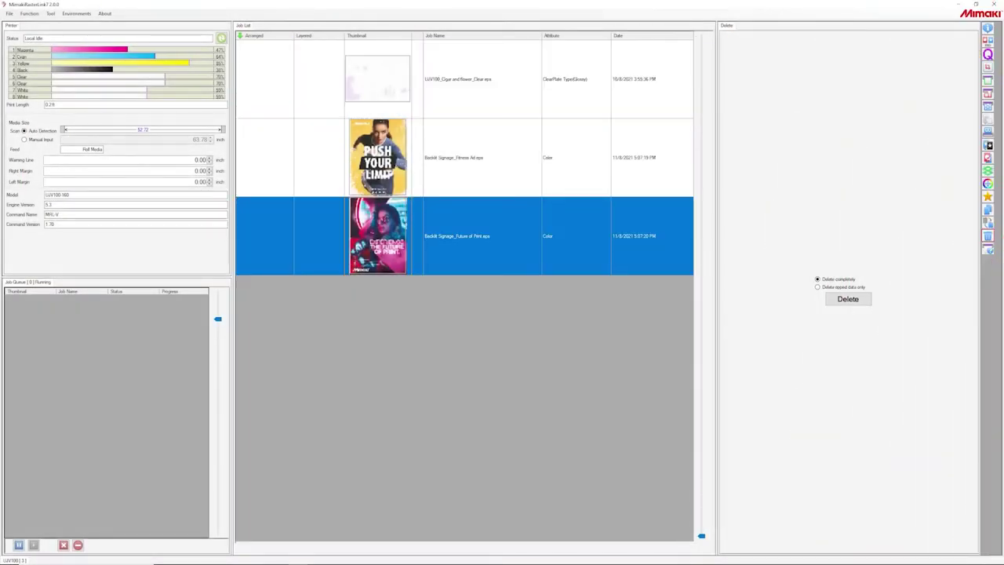
left_click(989, 145)
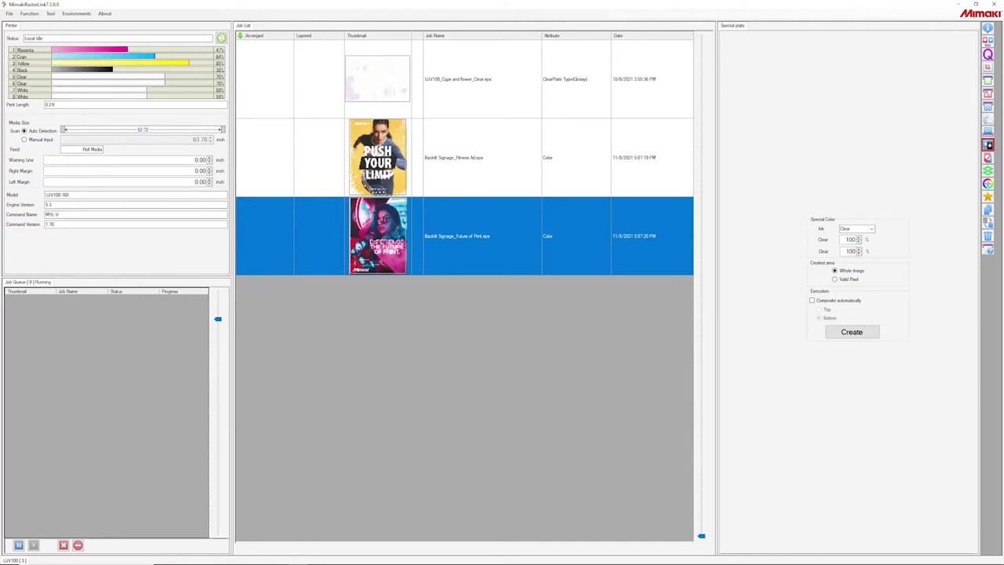
left_click(857, 228)
left_click(852, 242)
left_click(852, 332)
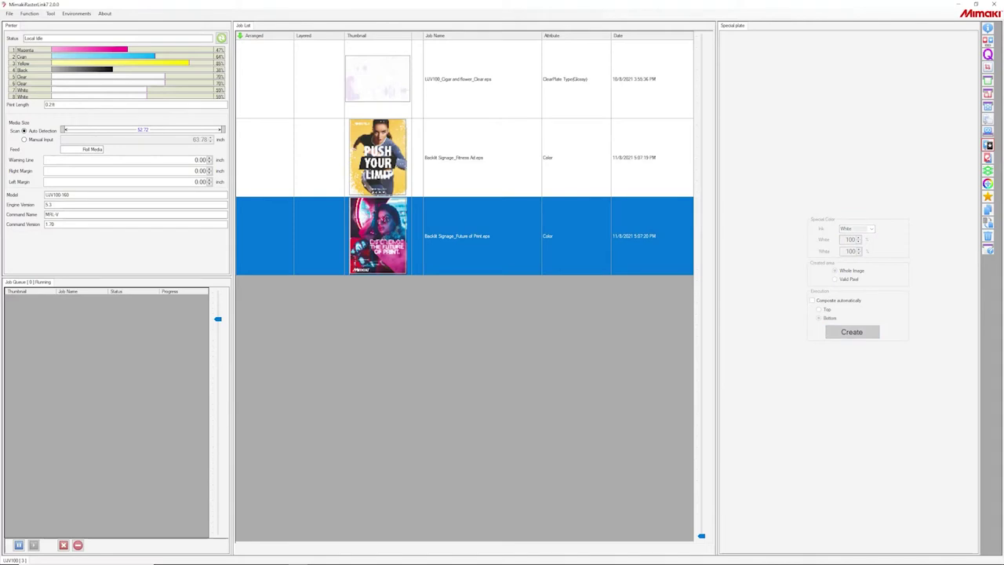
Step: Open the Future of Print color job and its white plate together for composition, ordering the white plate above the color
left_click(465, 314)
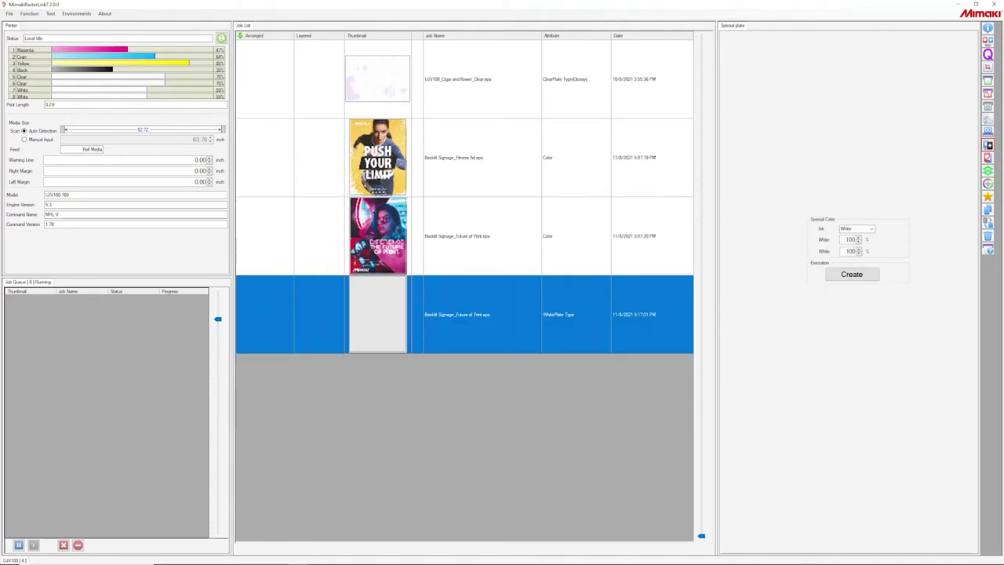
left_click(988, 28)
left_click(471, 236, "ctrl")
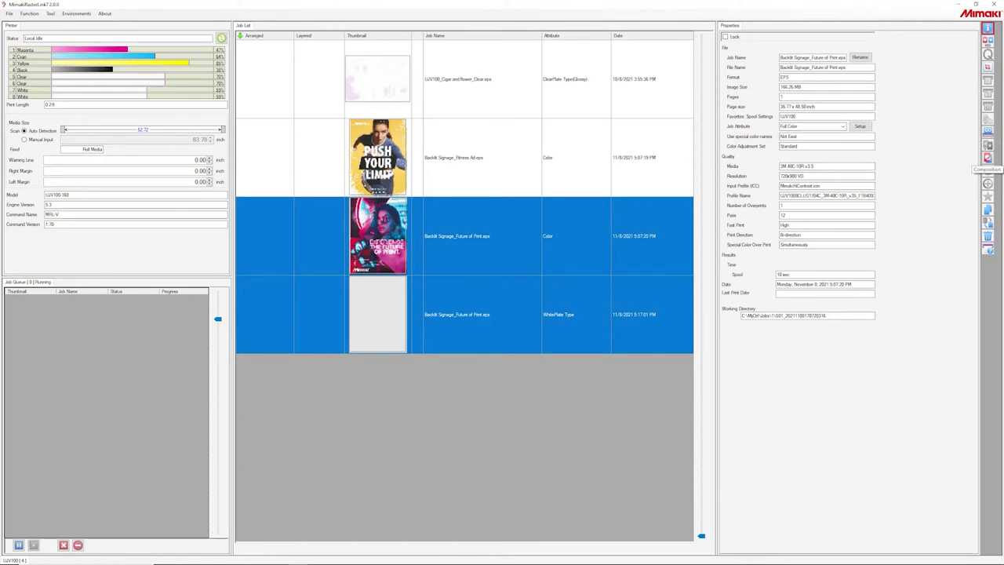
left_click(987, 158)
left_click_drag(808, 48, 808, 65)
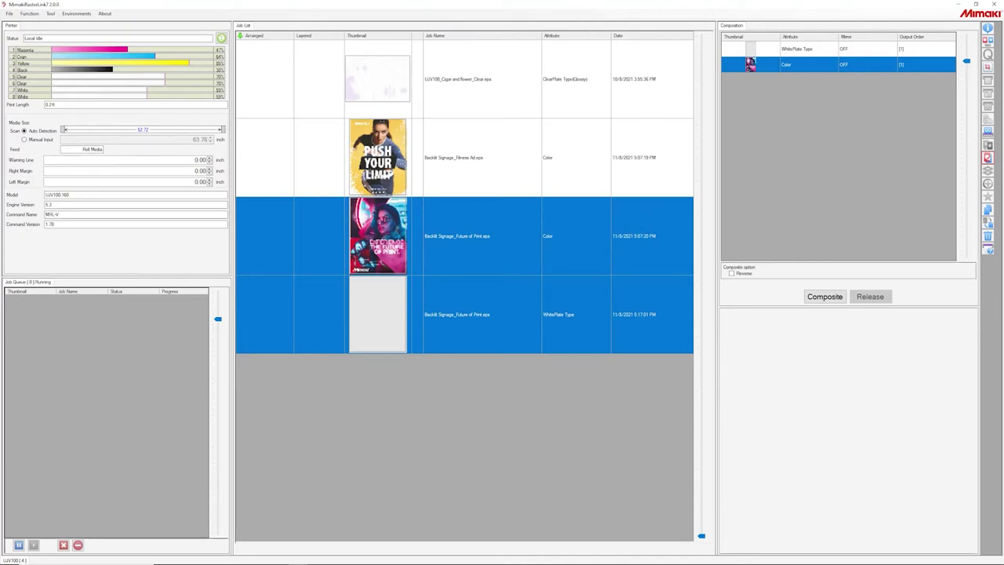
Step: Turn mirroring on for the color plate and composite it with the white plate
left_click(808, 48)
left_click(808, 64)
left_click(824, 297)
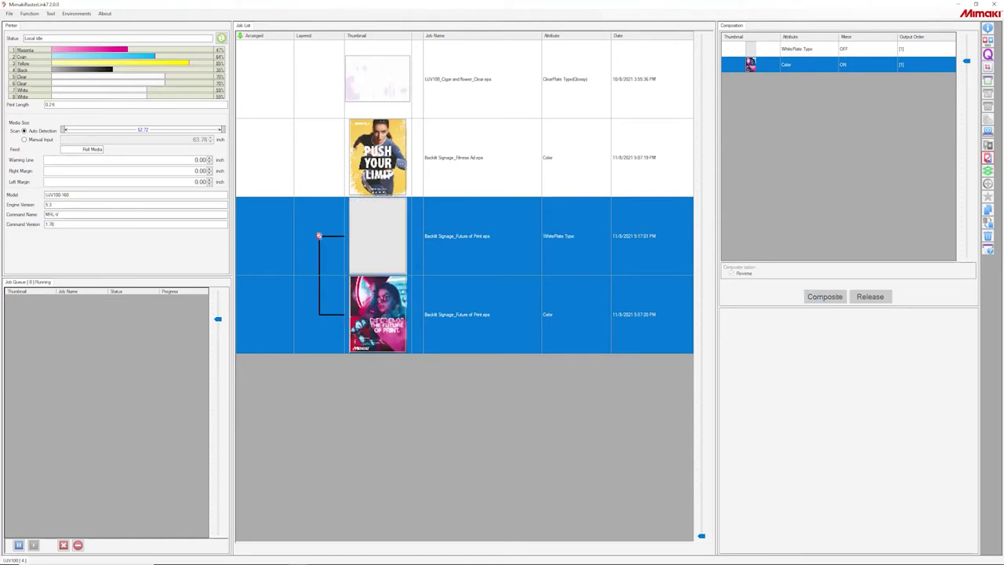
Step: Set the Future of Print color job's media to Mimaki GPVC[SPC706] v3.5, keeping resolution 720x900 VD and profile version v3.5
left_click(464, 314)
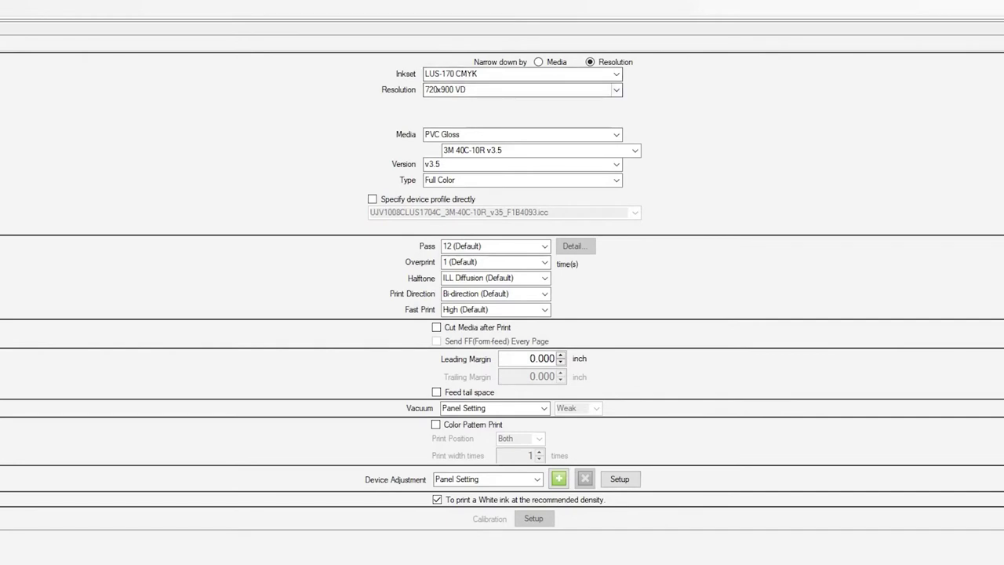
left_click(616, 89)
left_click(616, 89)
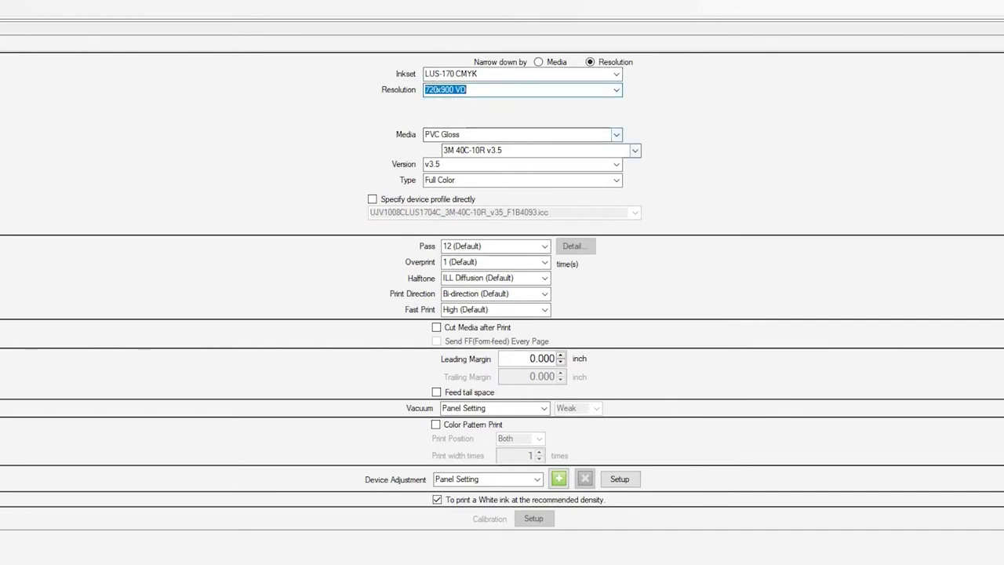
left_click(635, 150)
left_click(541, 172)
left_click(616, 164)
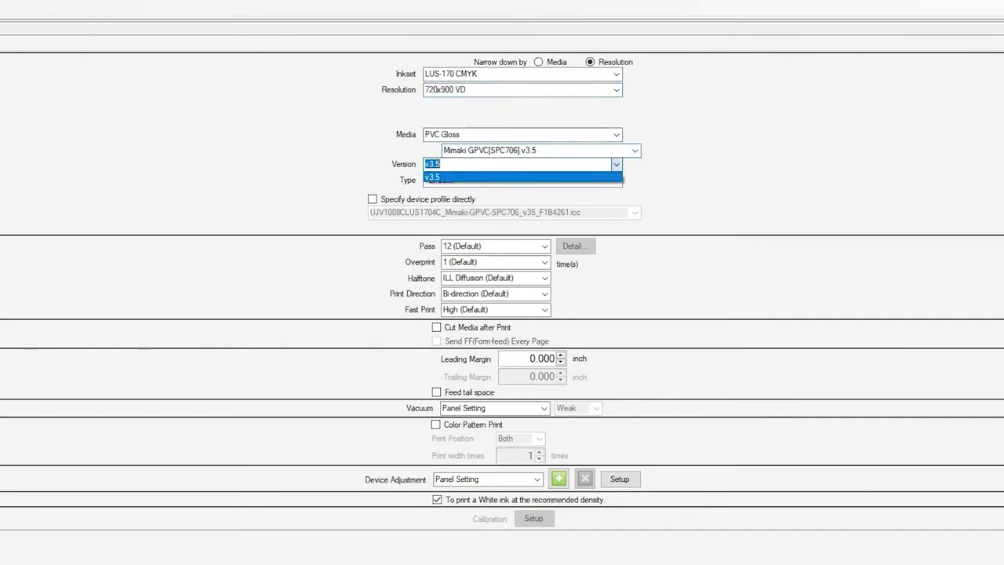
left_click(616, 173)
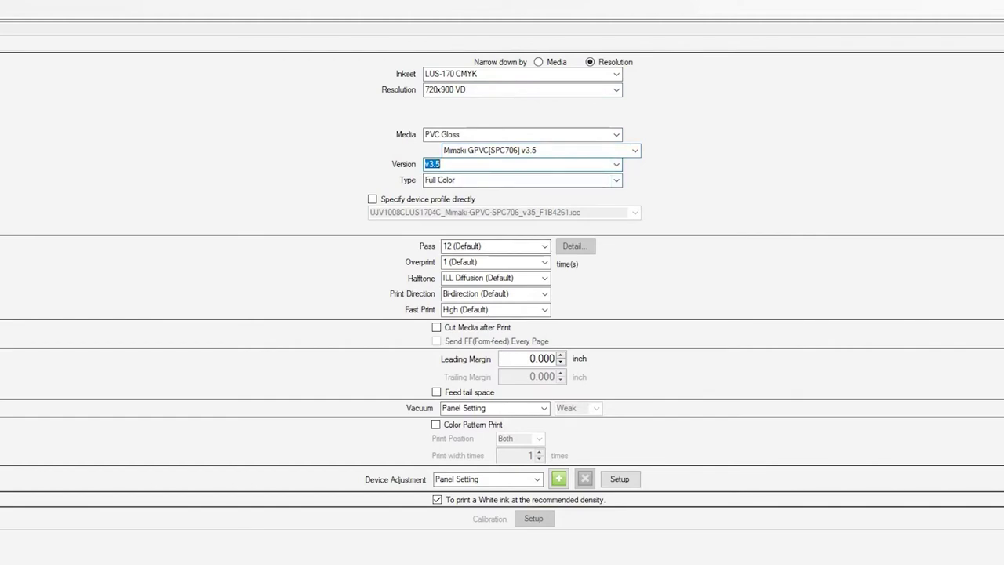
Step: Set the print quality to 16 passes and an overprint of 2 times for the Future of Print color job
left_click(544, 246)
key("Down")
key("Return")
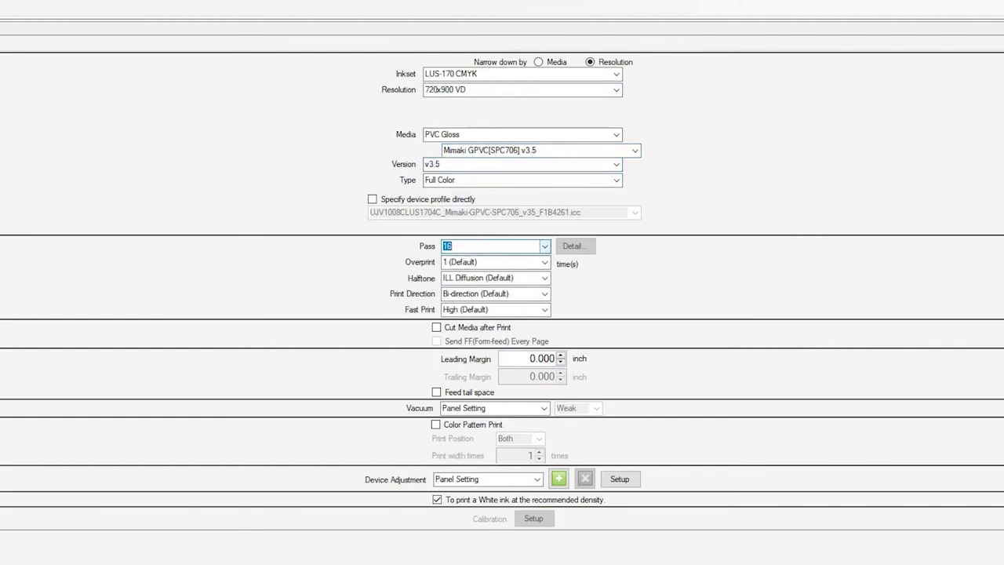
key("Tab")
key("alt+Down")
key("Down")
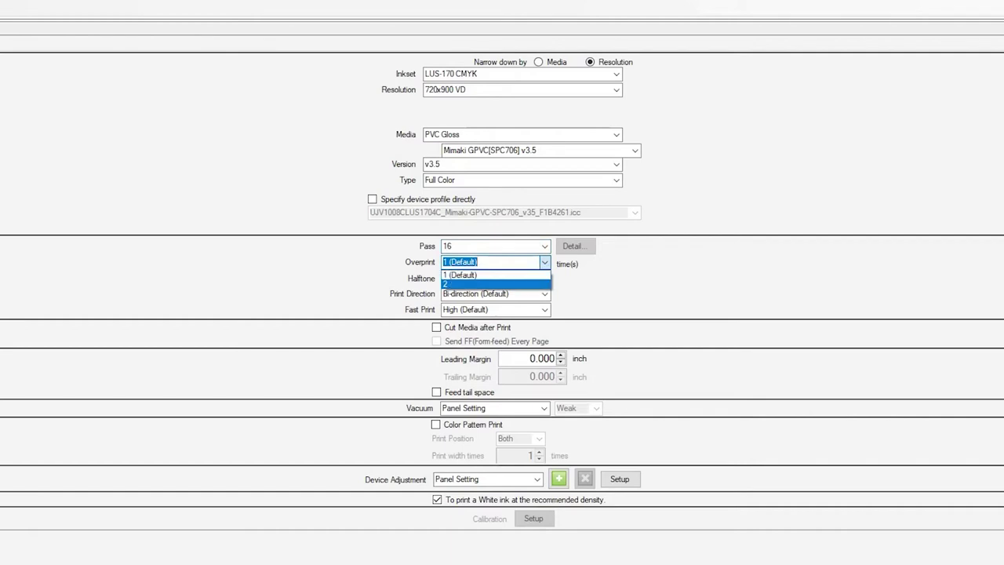
key("Return")
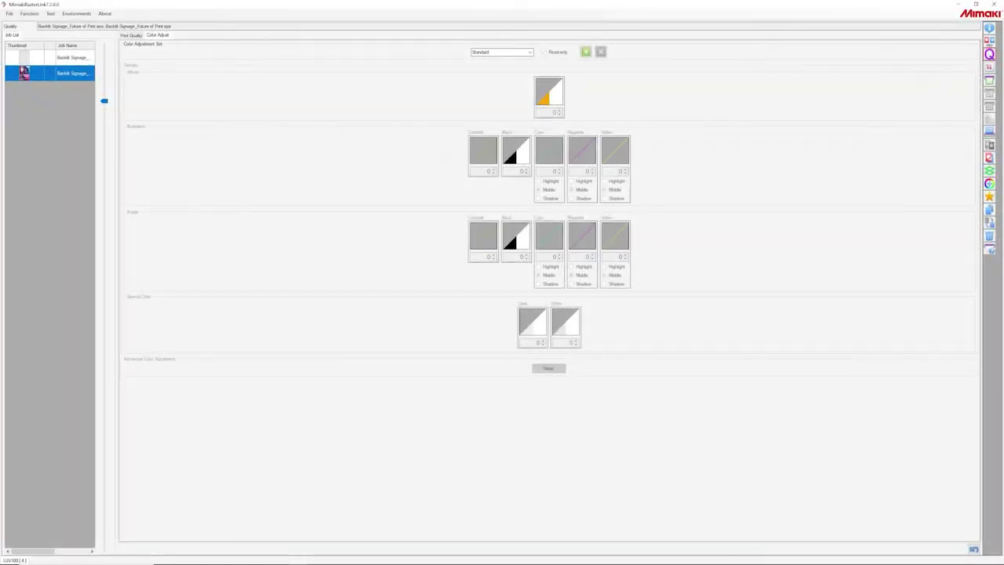
Step: Create a color adjustment set named New Limits based on the Standard set for the Future of Print color job
left_click(529, 52)
key("Down")
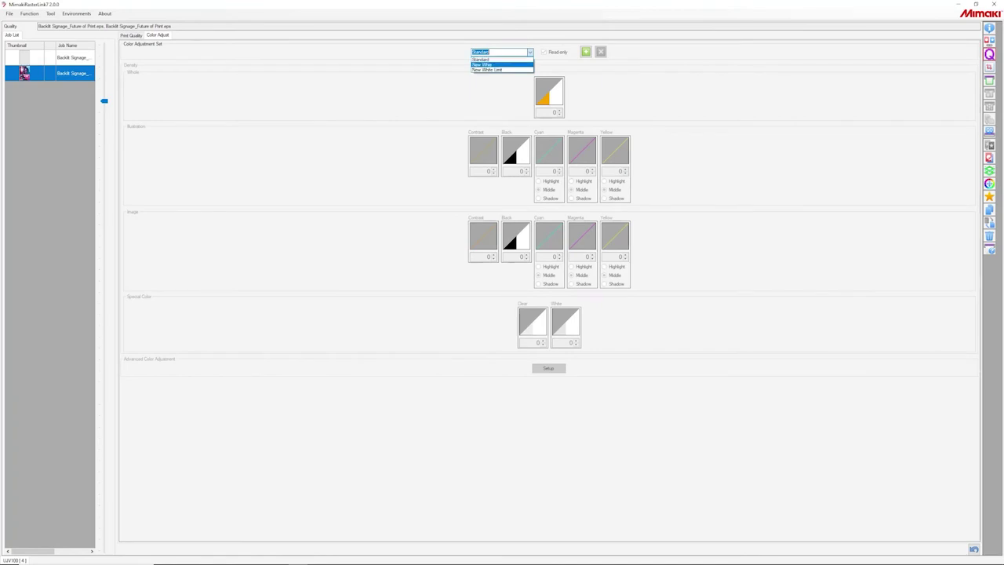
left_click(490, 60)
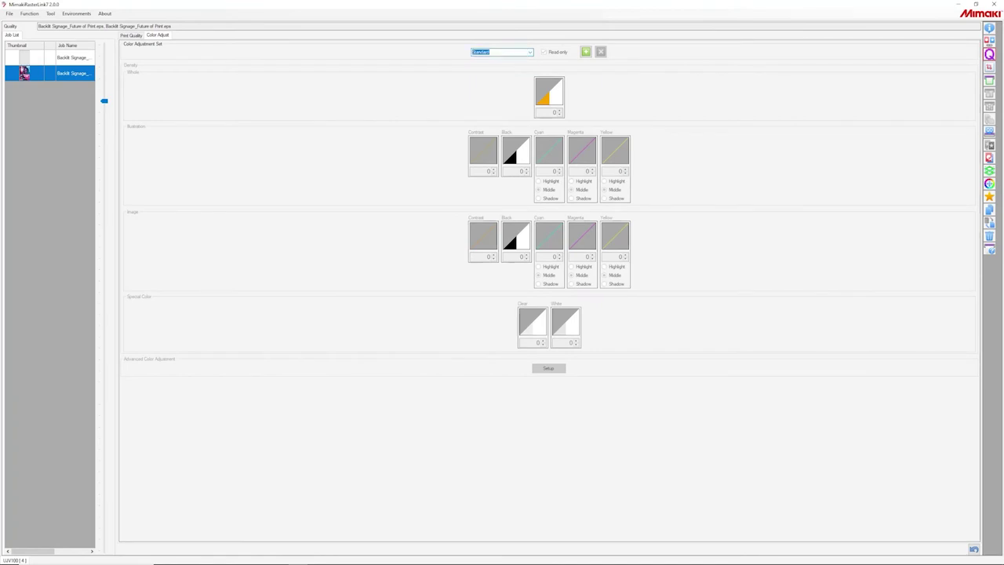
key("BackSpace")
type("New")
type(" 12")
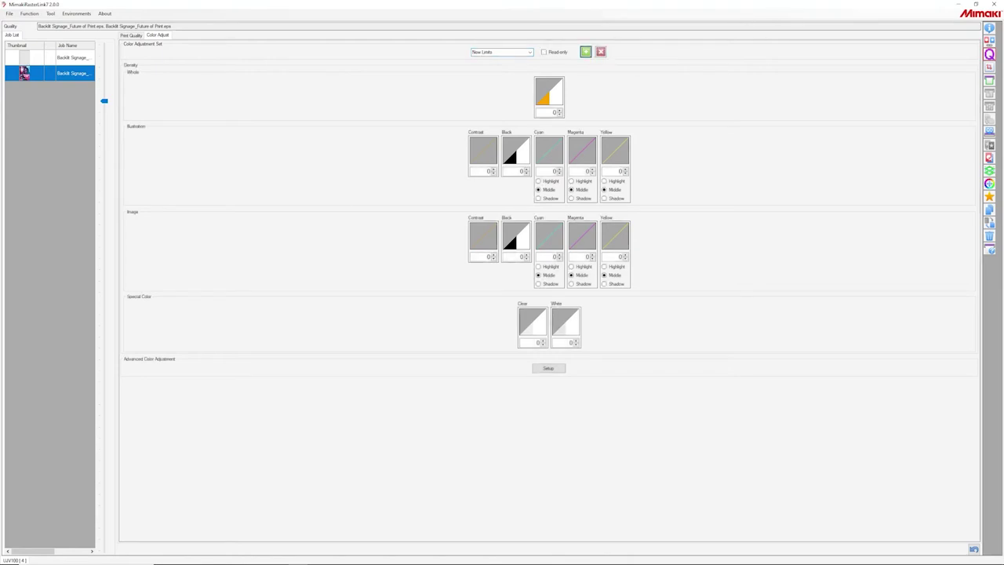
Step: Raise the whole-image density and the White special color density in the New Limits adjustment set
left_click(559, 110)
type("1")
left_click(575, 340)
key("Up")
key("Up")
key("Up")
key("Down")
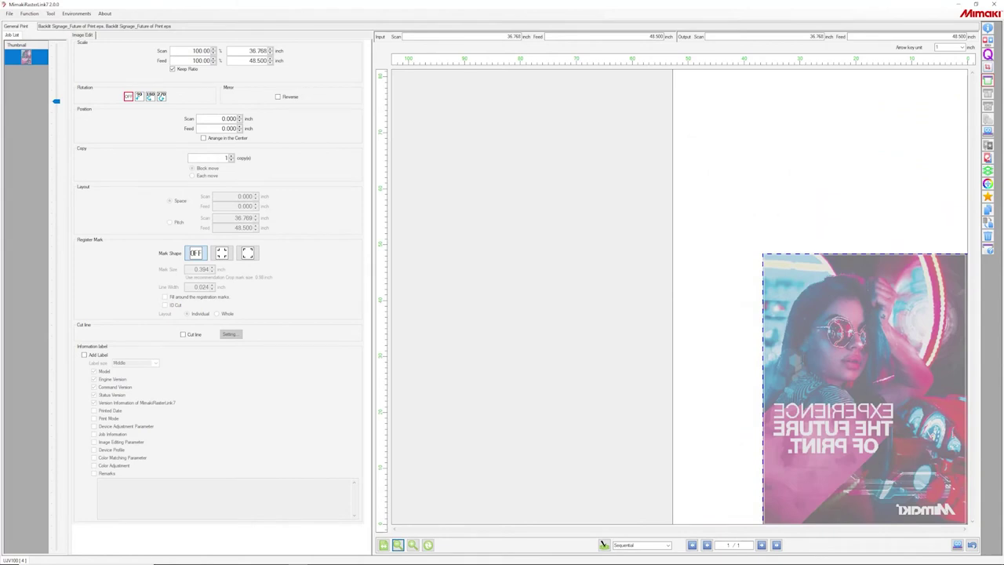
Step: Arrange the composited poster in the center of the media with 90-degree rotation, and open the print execution settings
left_click(203, 138)
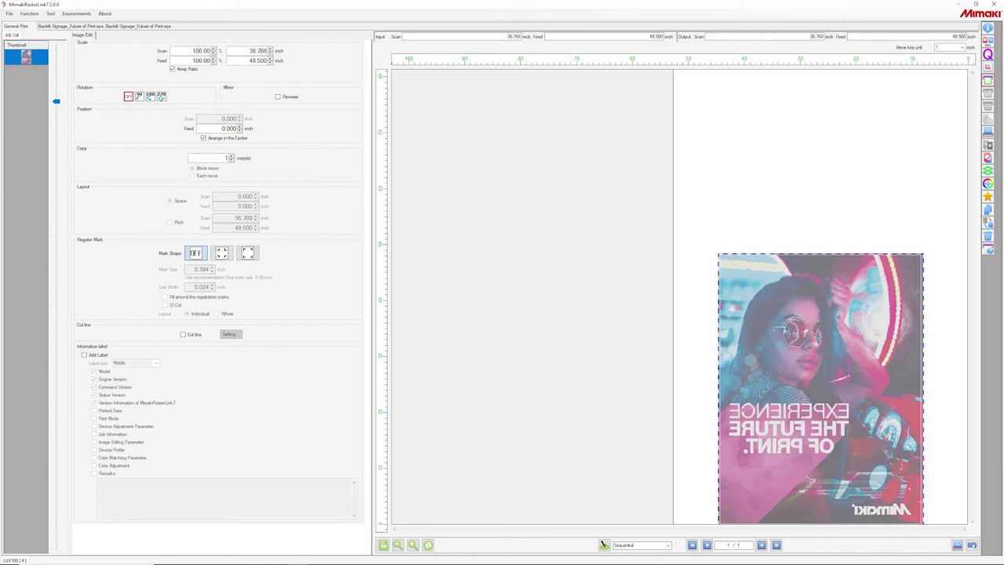
left_click(139, 96)
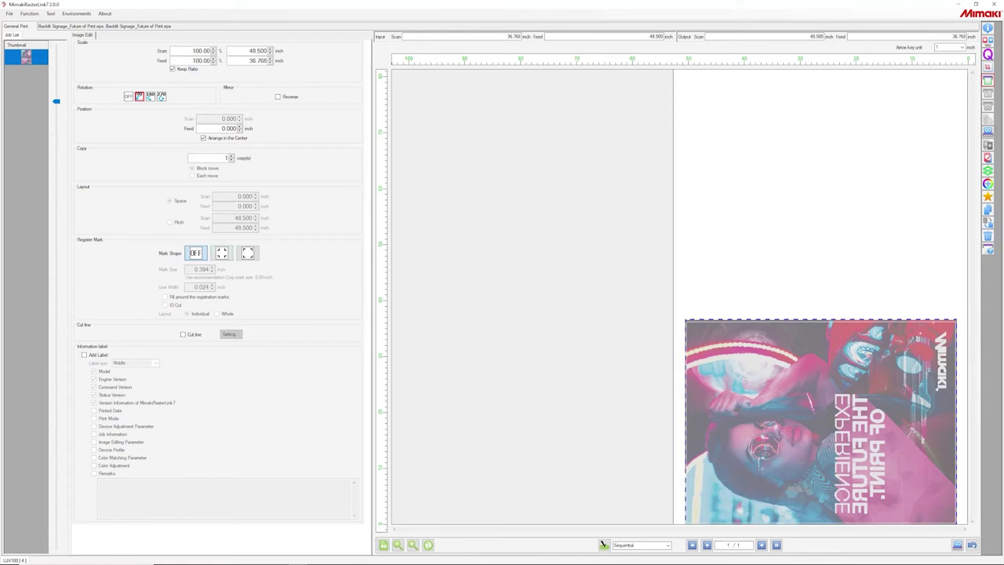
left_click(987, 131)
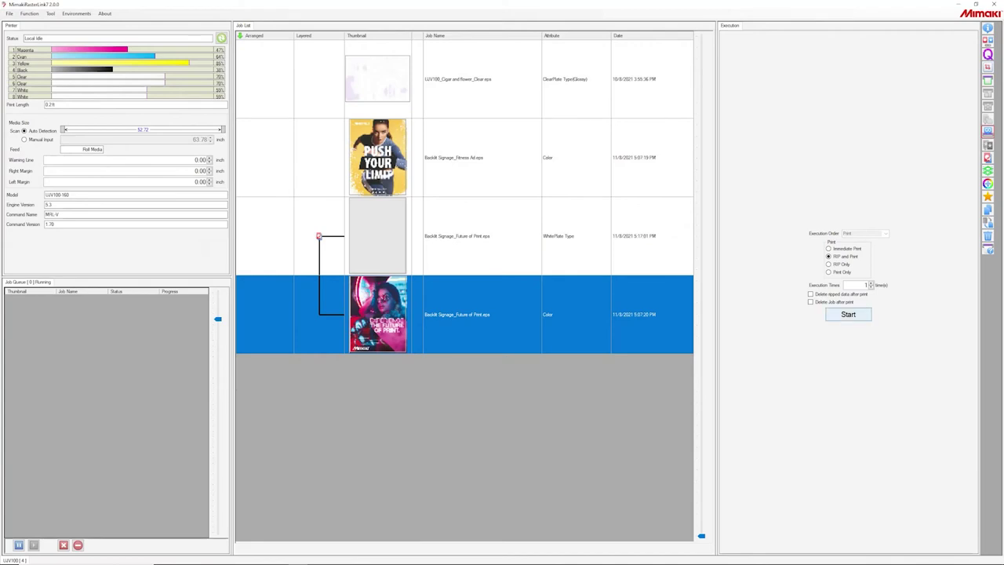